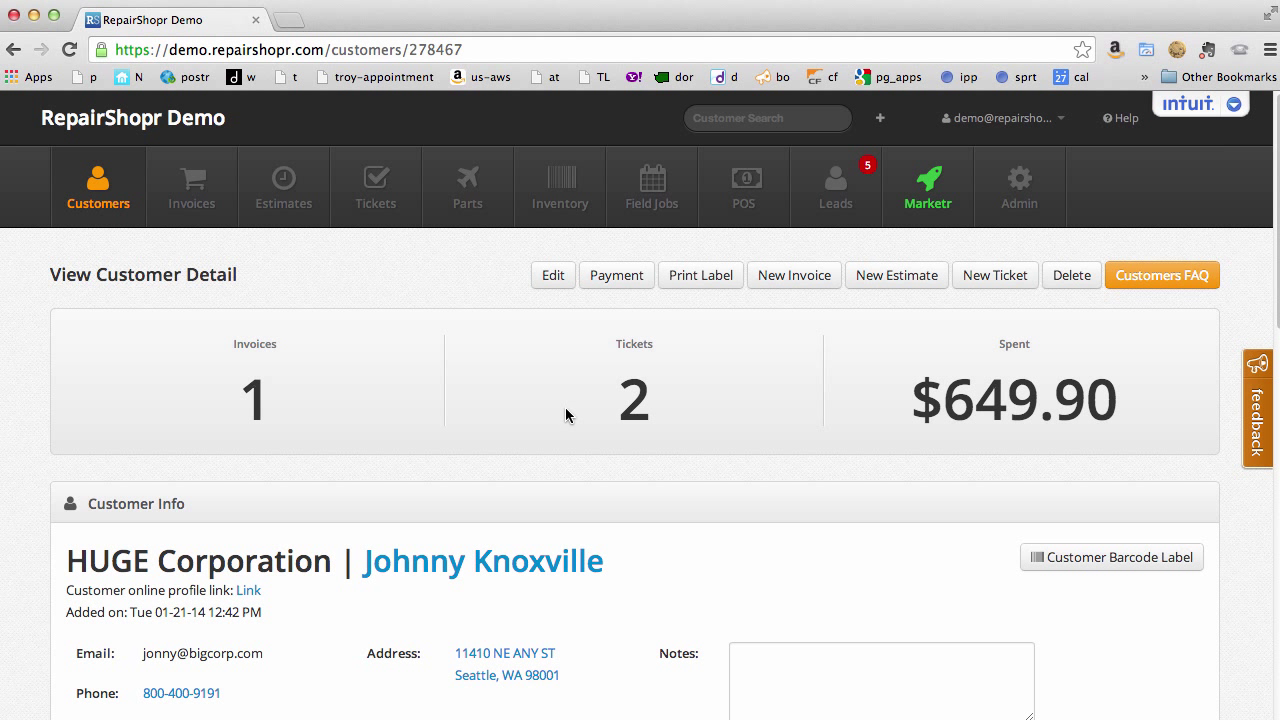
Step: Open invoice 2039 from the Invoices panel on HUGE Corporation's customer page
{"action": "scroll", "coordinate": [327, 441], "scroll_direction": "down", "scroll_amount": 2}
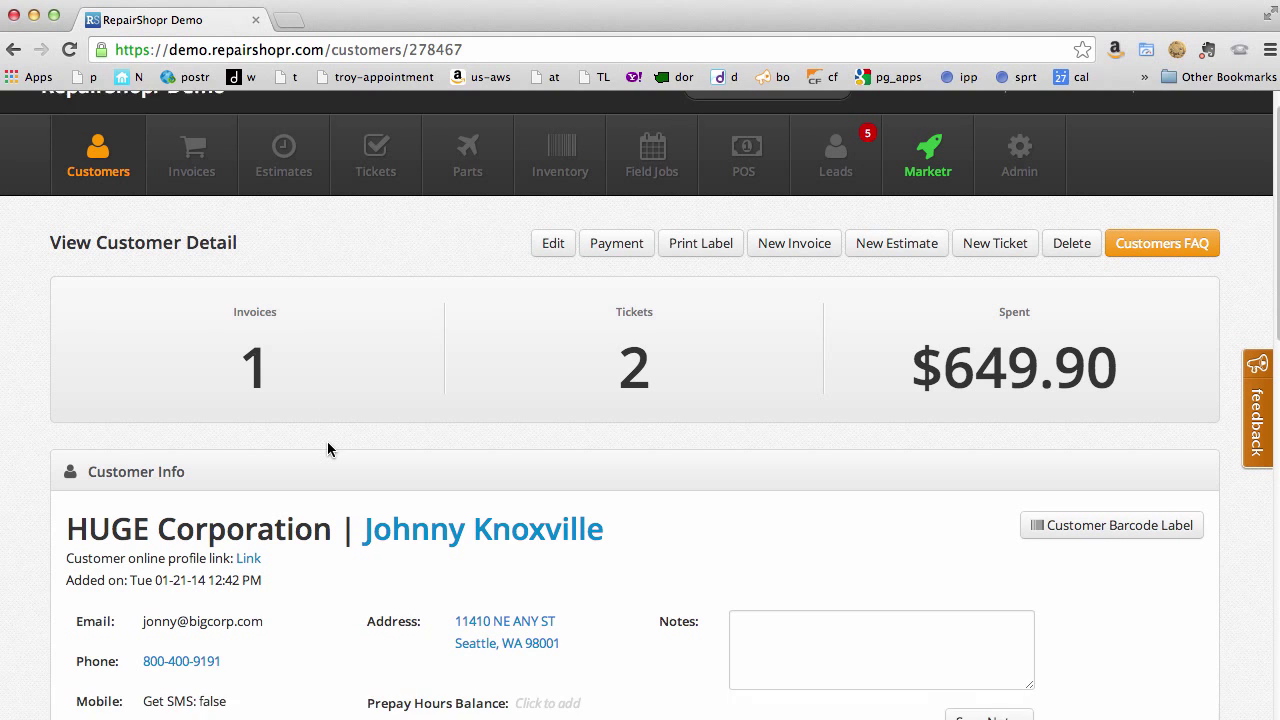
{"action": "scroll", "coordinate": [327, 450], "scroll_direction": "down", "scroll_amount": 4}
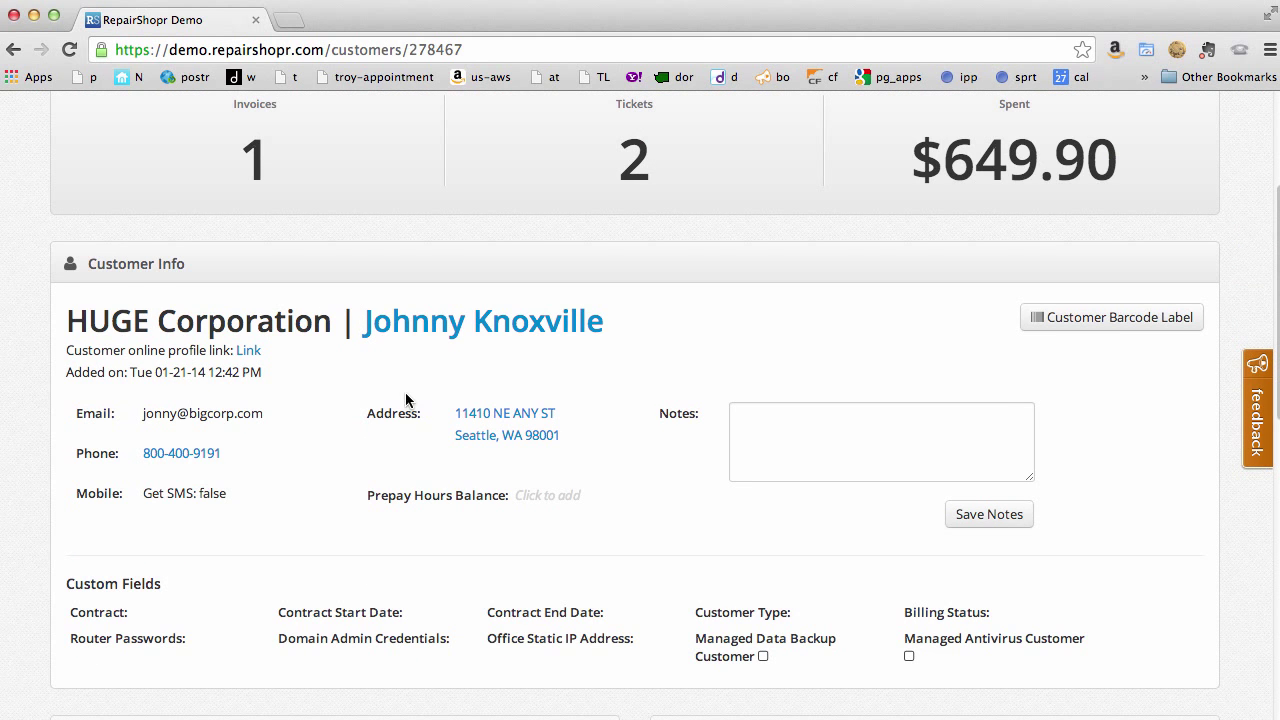
{"action": "scroll", "coordinate": [317, 489], "scroll_direction": "down", "scroll_amount": 10}
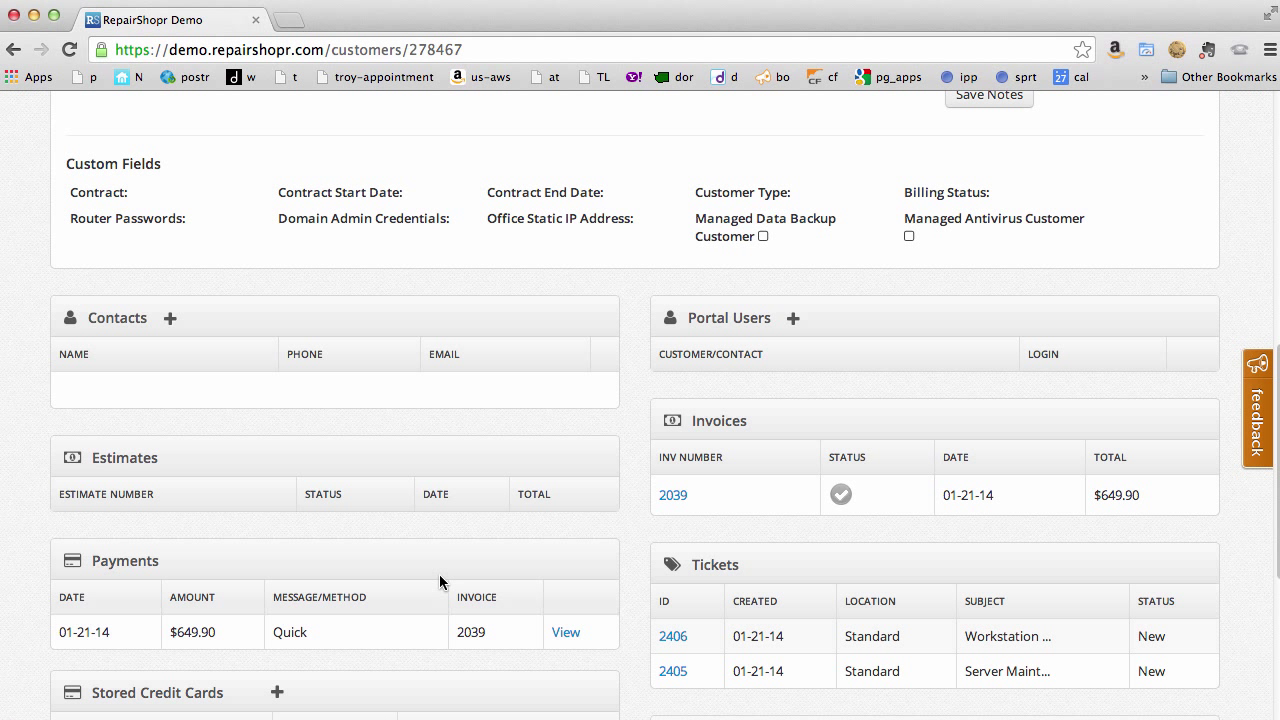
{"action": "left_click", "coordinate": [673, 496]}
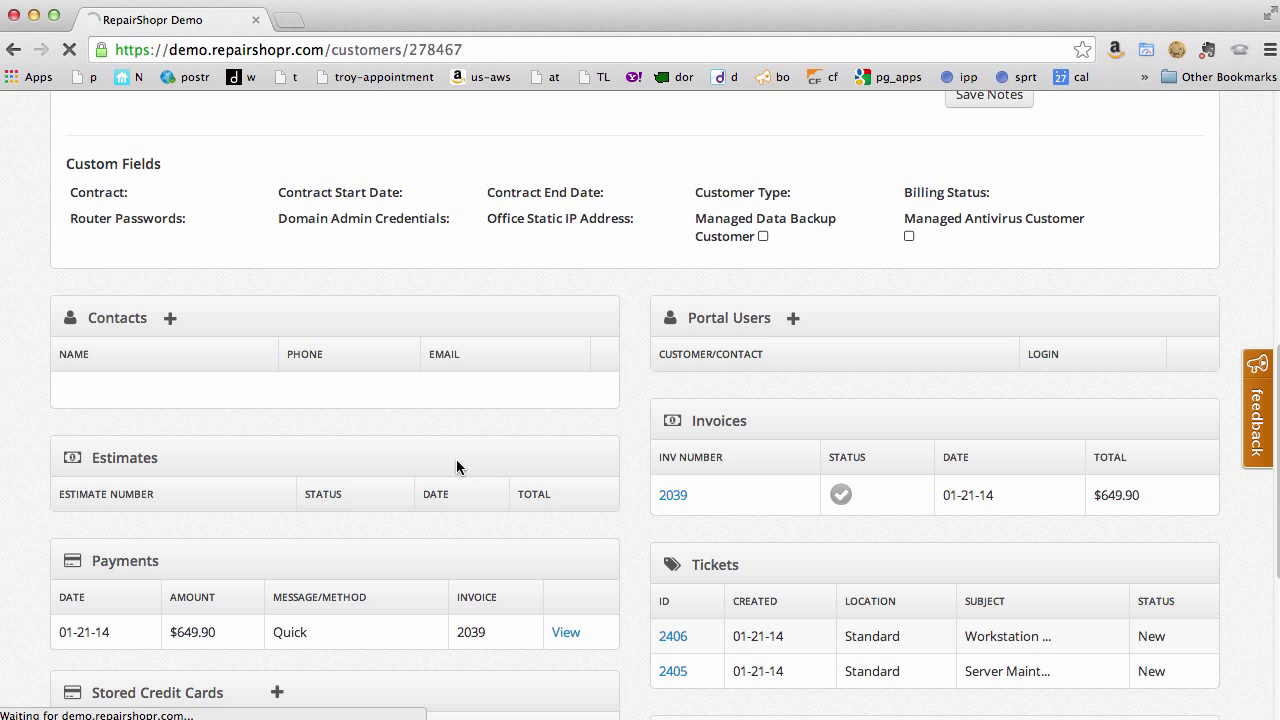
Step: Scroll through paid invoice 2039 to review its details
{"action": "scroll", "coordinate": [425, 475], "scroll_direction": "down", "scroll_amount": 4}
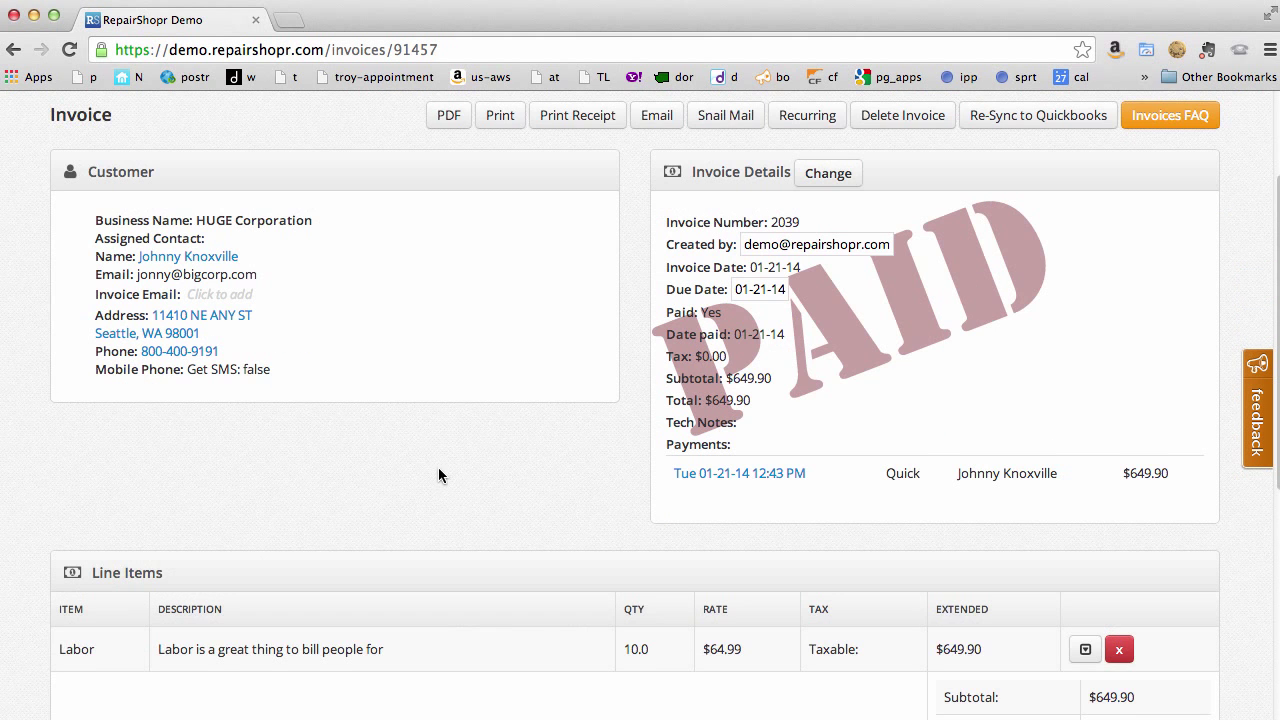
{"action": "scroll", "coordinate": [474, 484], "scroll_direction": "down", "scroll_amount": 1}
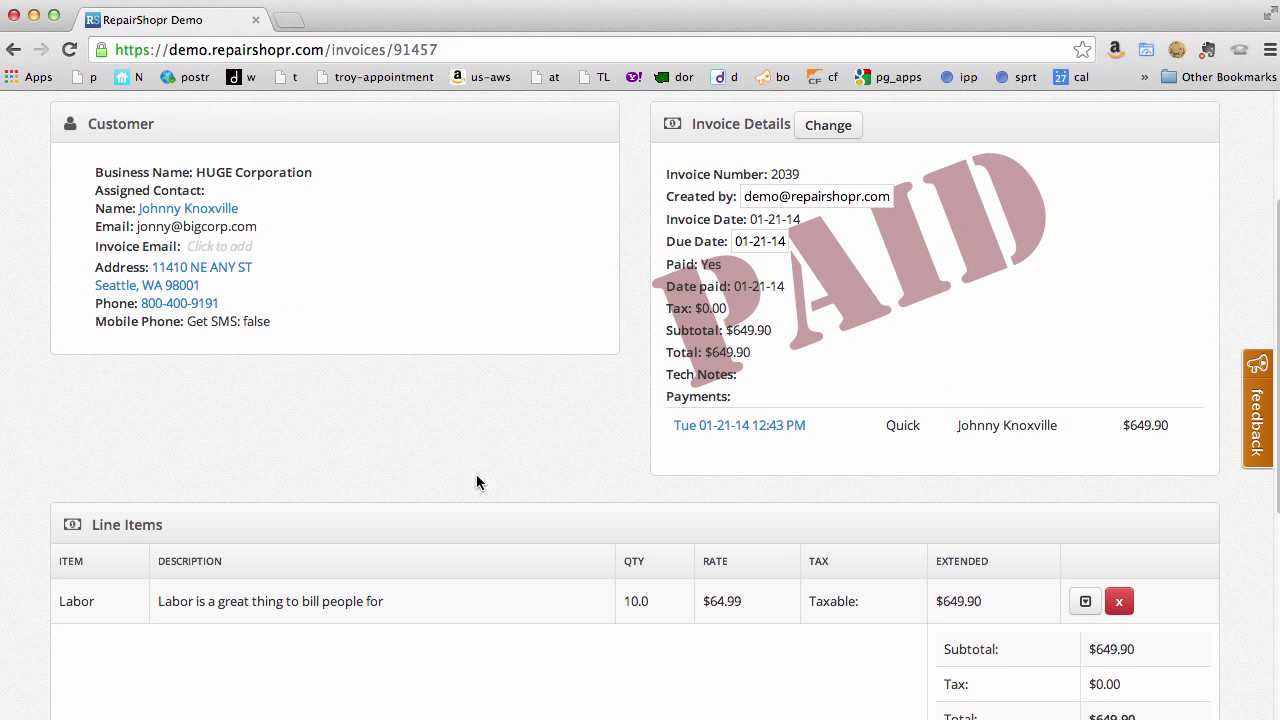
{"action": "scroll", "coordinate": [476, 482], "scroll_direction": "up", "scroll_amount": 3}
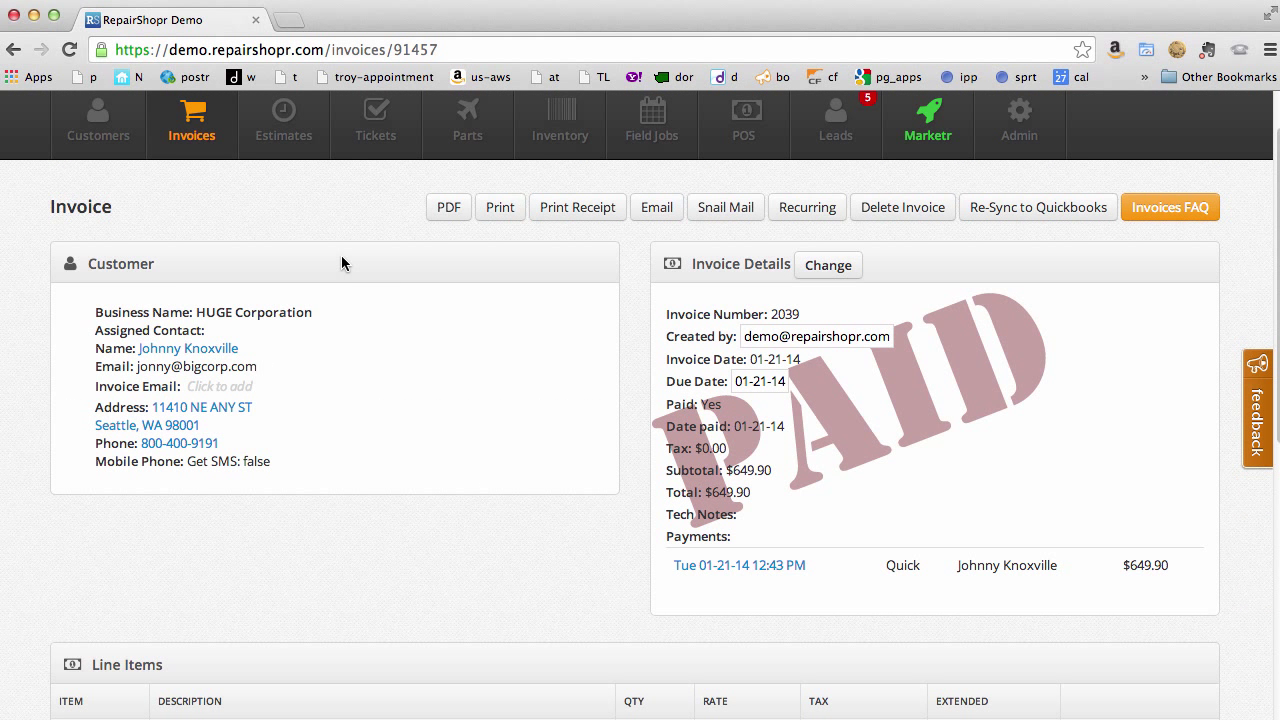
{"action": "scroll", "coordinate": [345, 263], "scroll_direction": "up", "scroll_amount": 1}
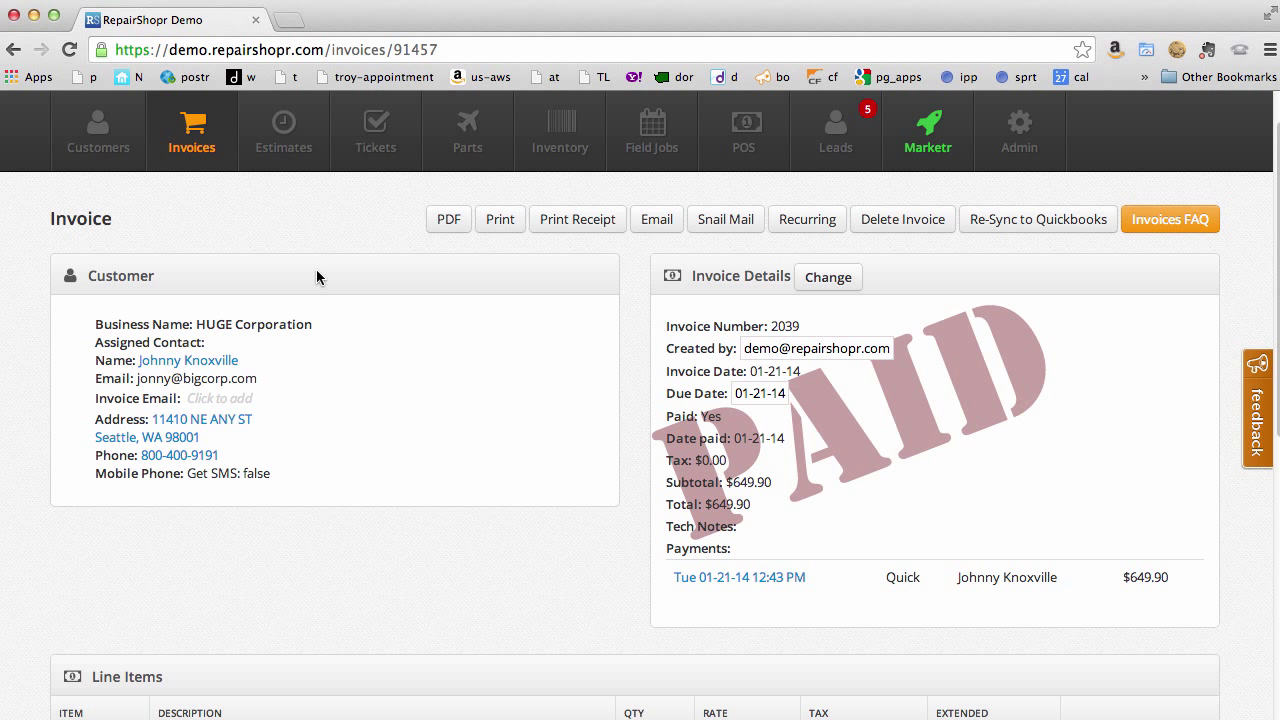
{"action": "scroll", "coordinate": [316, 277], "scroll_direction": "up", "scroll_amount": 1}
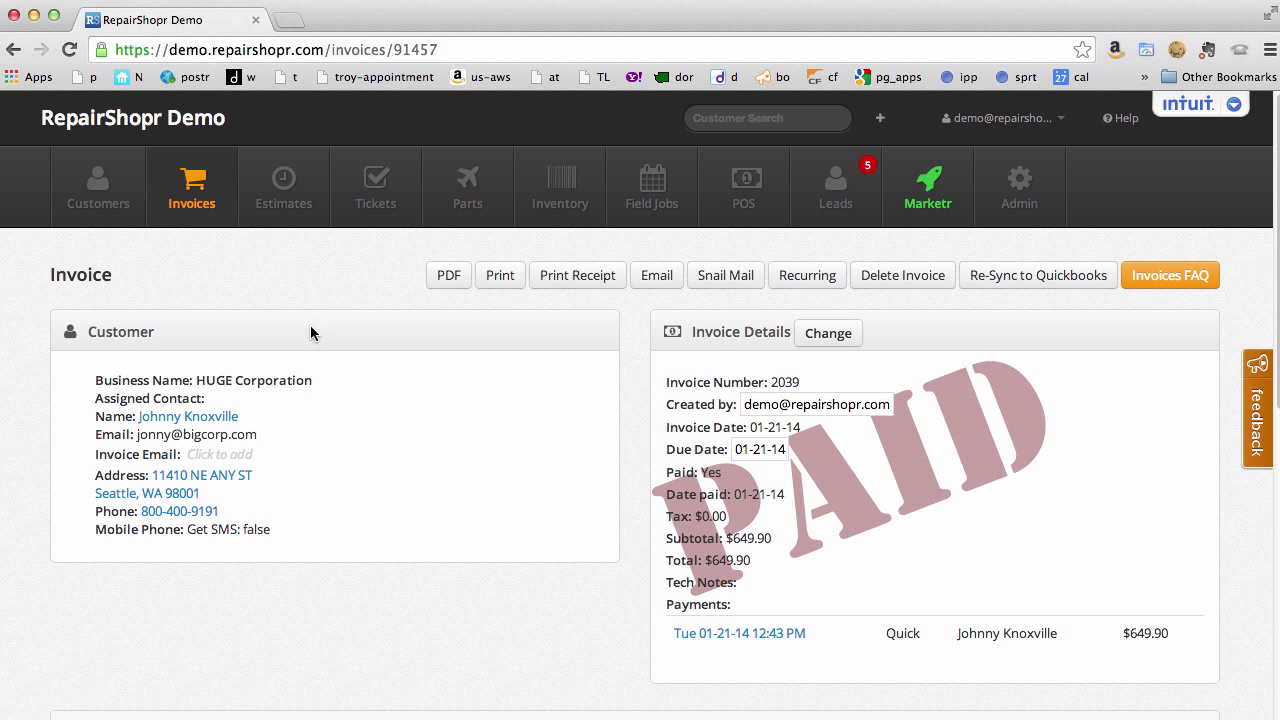
Step: Return to HUGE Corporation and open ticket 2406, Workstation Maintenance
{"action": "left_click", "coordinate": [215, 416]}
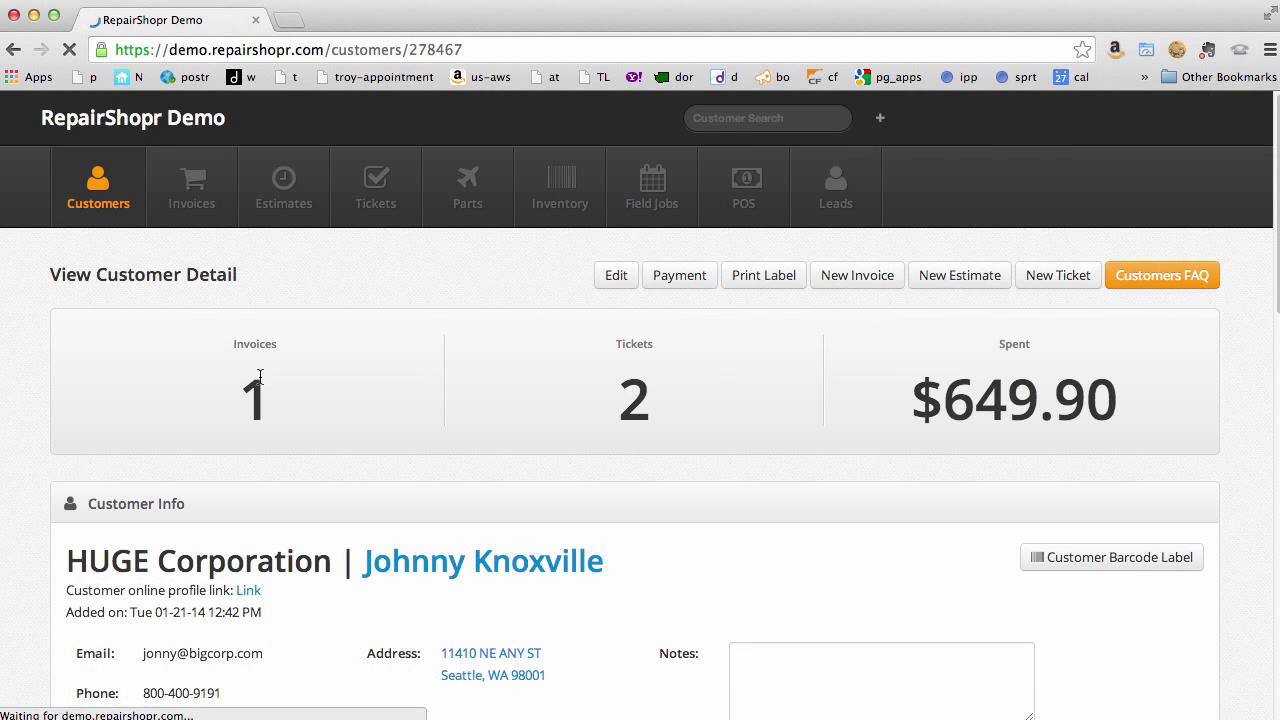
{"action": "scroll", "coordinate": [460, 478], "scroll_direction": "down", "scroll_amount": 15}
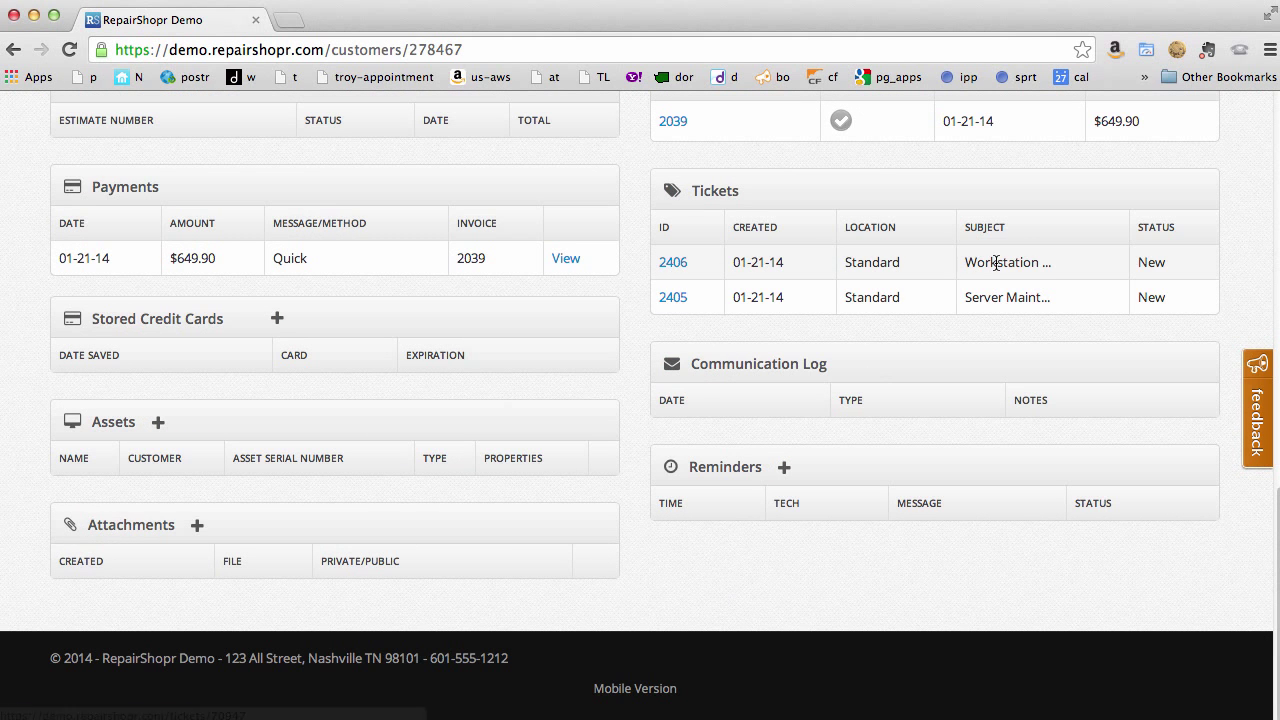
{"action": "left_click", "coordinate": [676, 265]}
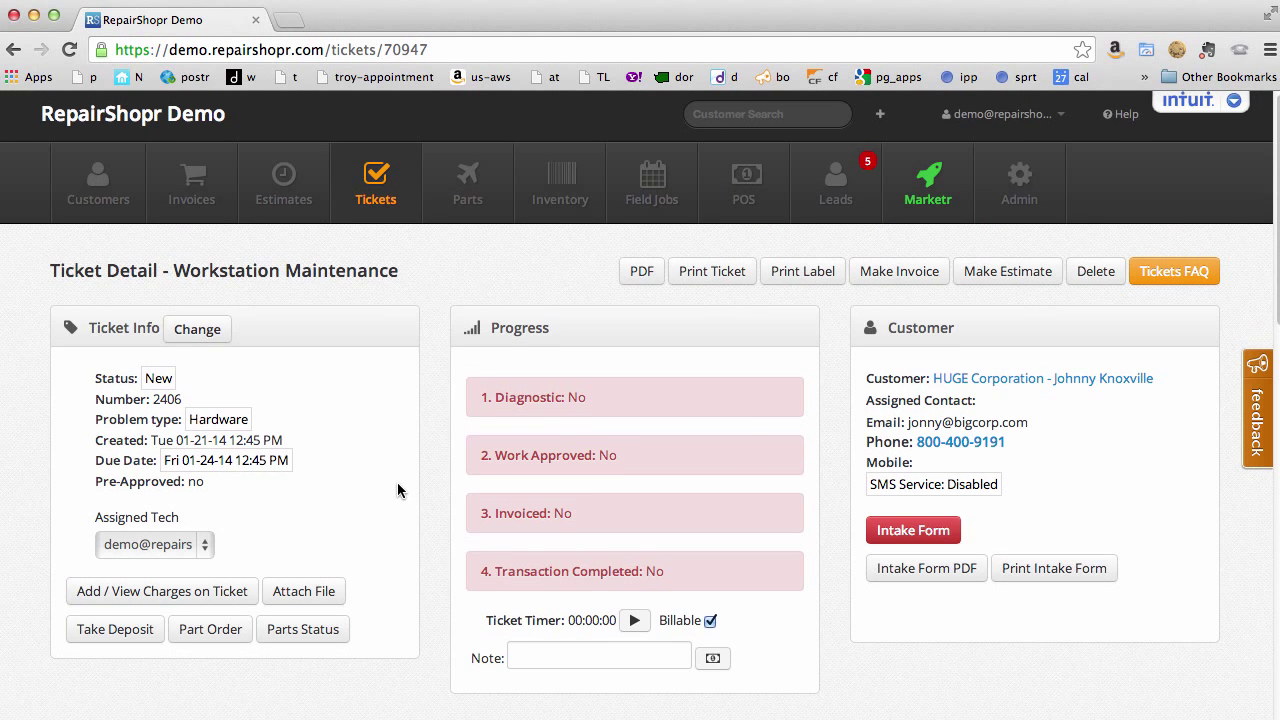
Step: Add a Labor charge with quantity 4 at $64.99 to ticket 2406
{"action": "scroll", "coordinate": [397, 482], "scroll_direction": "down", "scroll_amount": 3}
{"action": "left_click", "coordinate": [185, 420]}
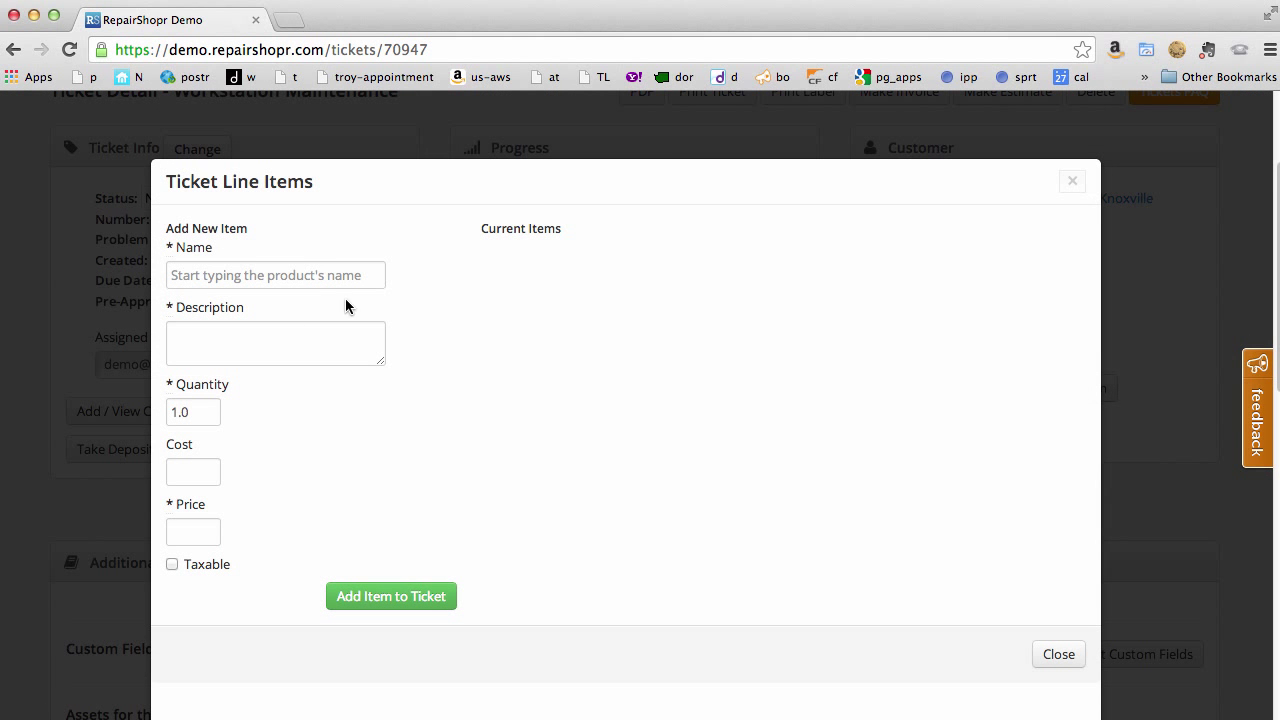
{"action": "left_click", "coordinate": [277, 274]}
{"action": "type", "text": "Labo"}
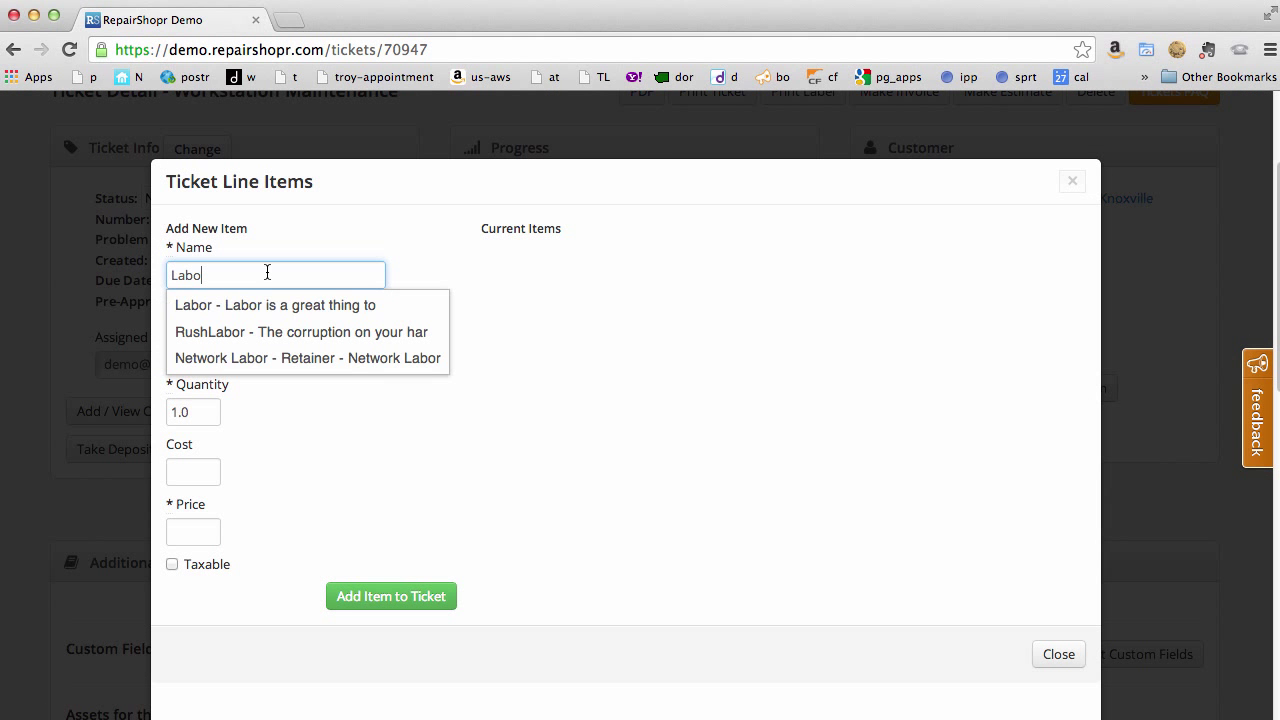
{"action": "left_click", "coordinate": [271, 303]}
{"action": "left_click_drag", "start_coordinate": [192, 412], "coordinate": [146, 416]}
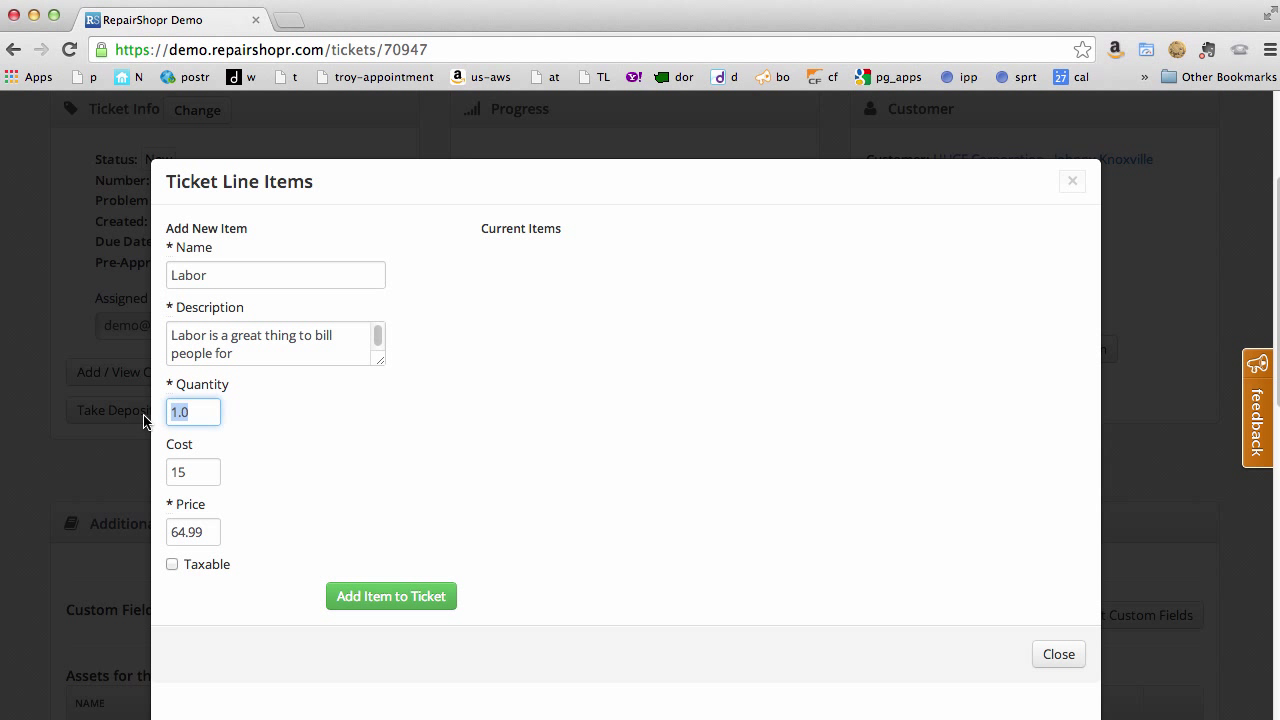
{"action": "type", "text": "4"}
{"action": "left_click", "coordinate": [366, 596]}
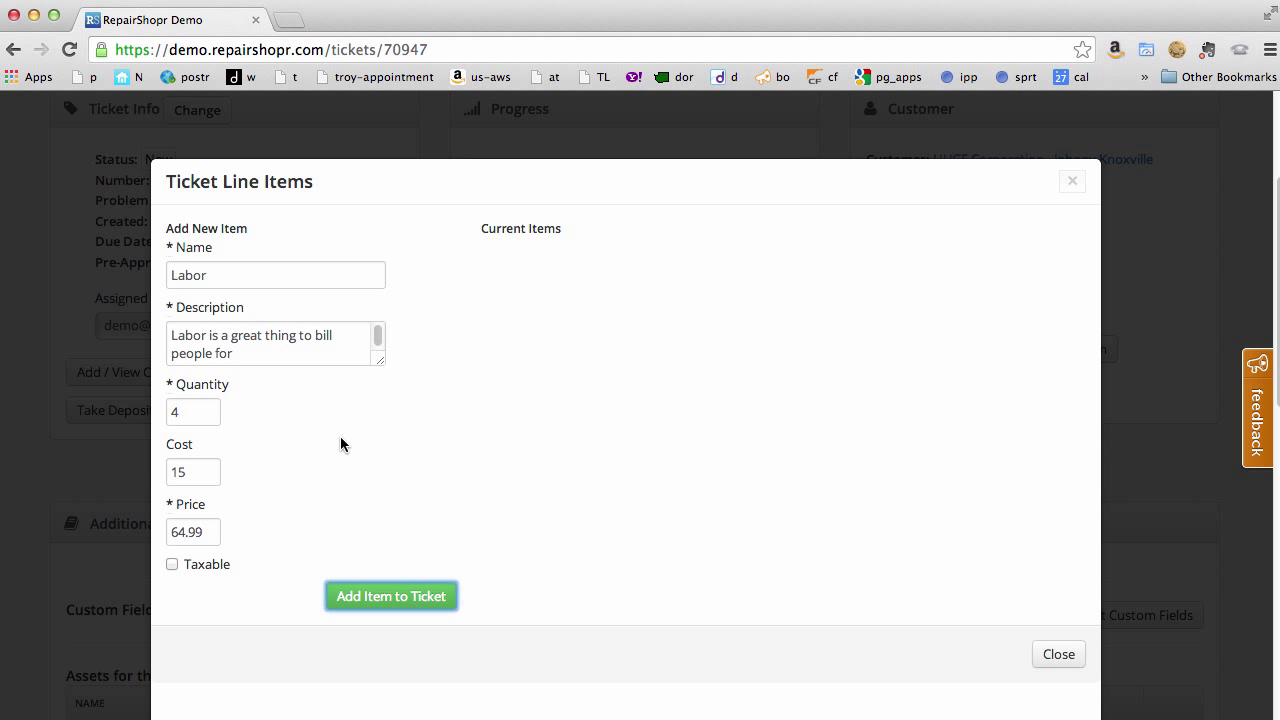
Step: Add a taxable PowerSupply charge with quantity 2 at $29.99
{"action": "left_click", "coordinate": [214, 273]}
{"action": "type", "text": "powe"}
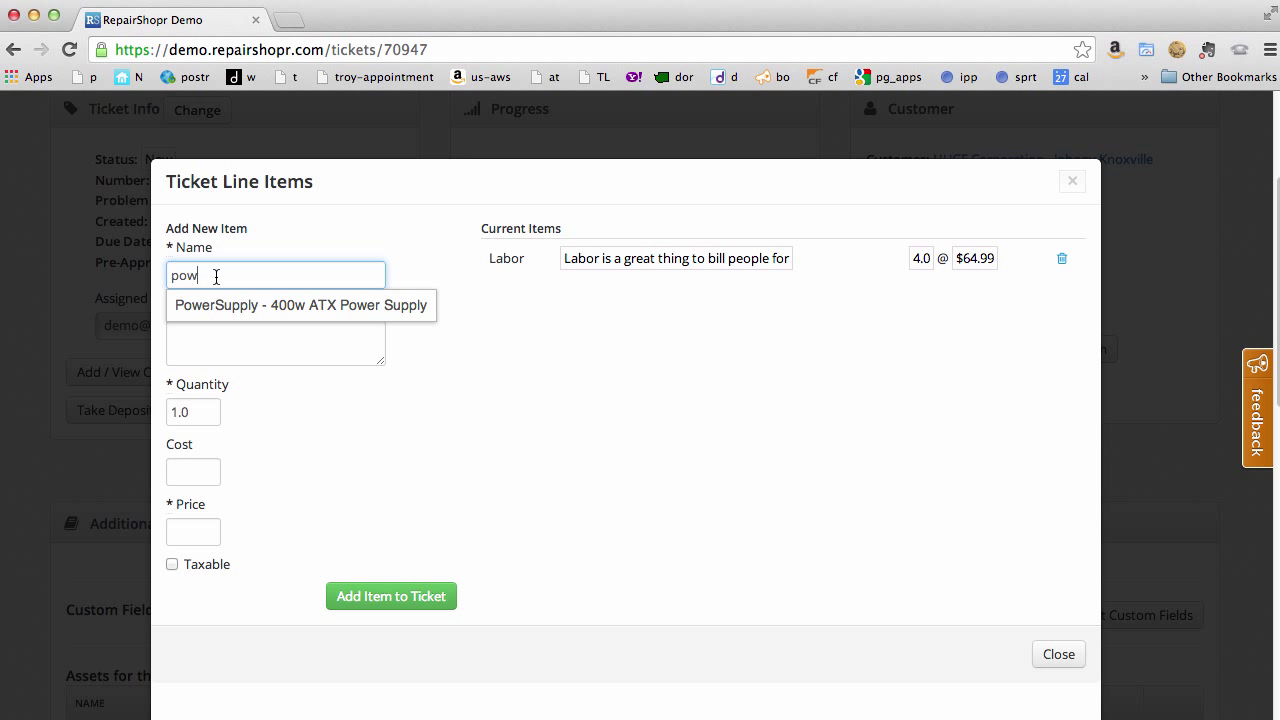
{"action": "left_click", "coordinate": [219, 308]}
{"action": "left_click_drag", "start_coordinate": [196, 412], "coordinate": [125, 411]}
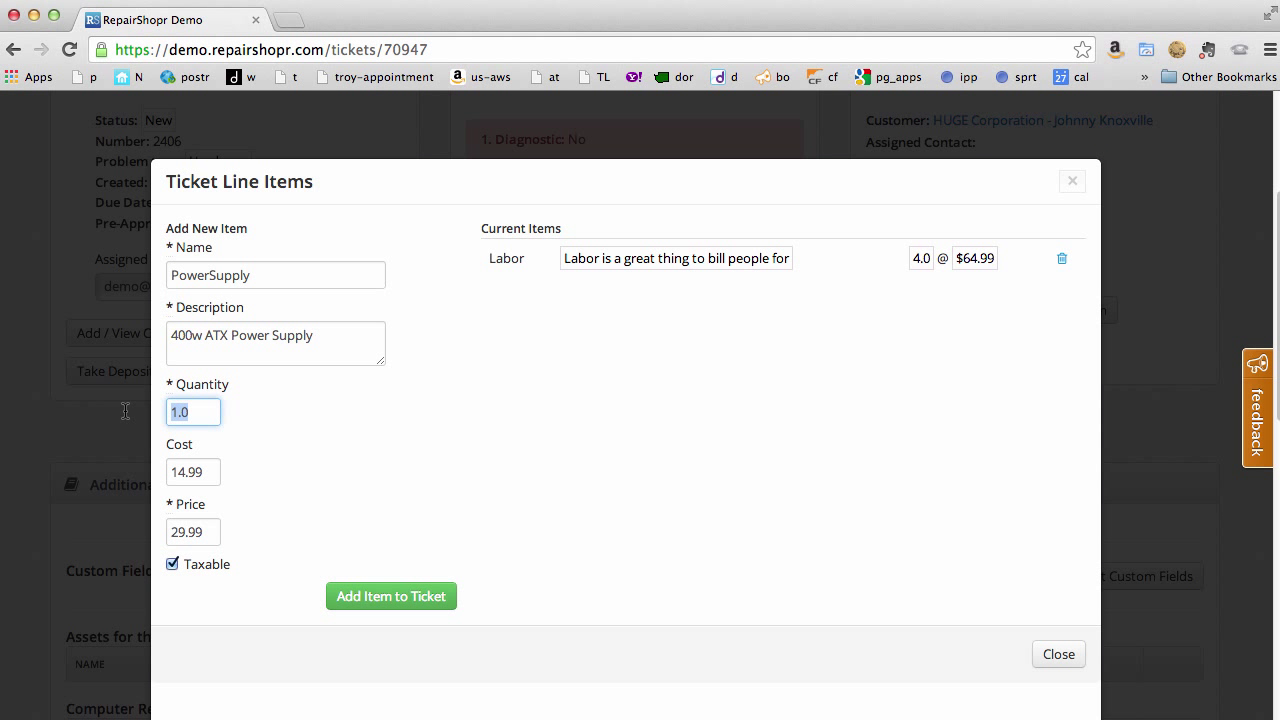
{"action": "type", "text": "2"}
{"action": "left_click", "coordinate": [374, 597]}
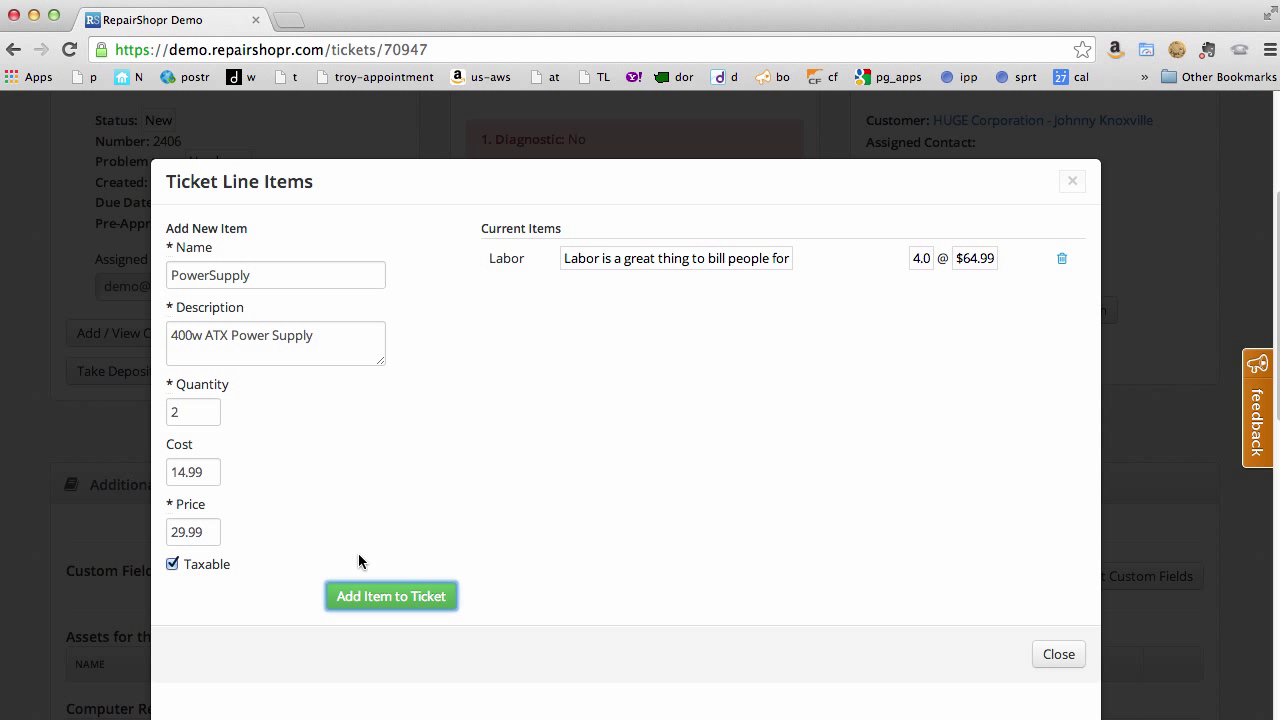
Step: Close the charges window and set ticket 2406's status to Resolved
{"action": "left_click", "coordinate": [1060, 656]}
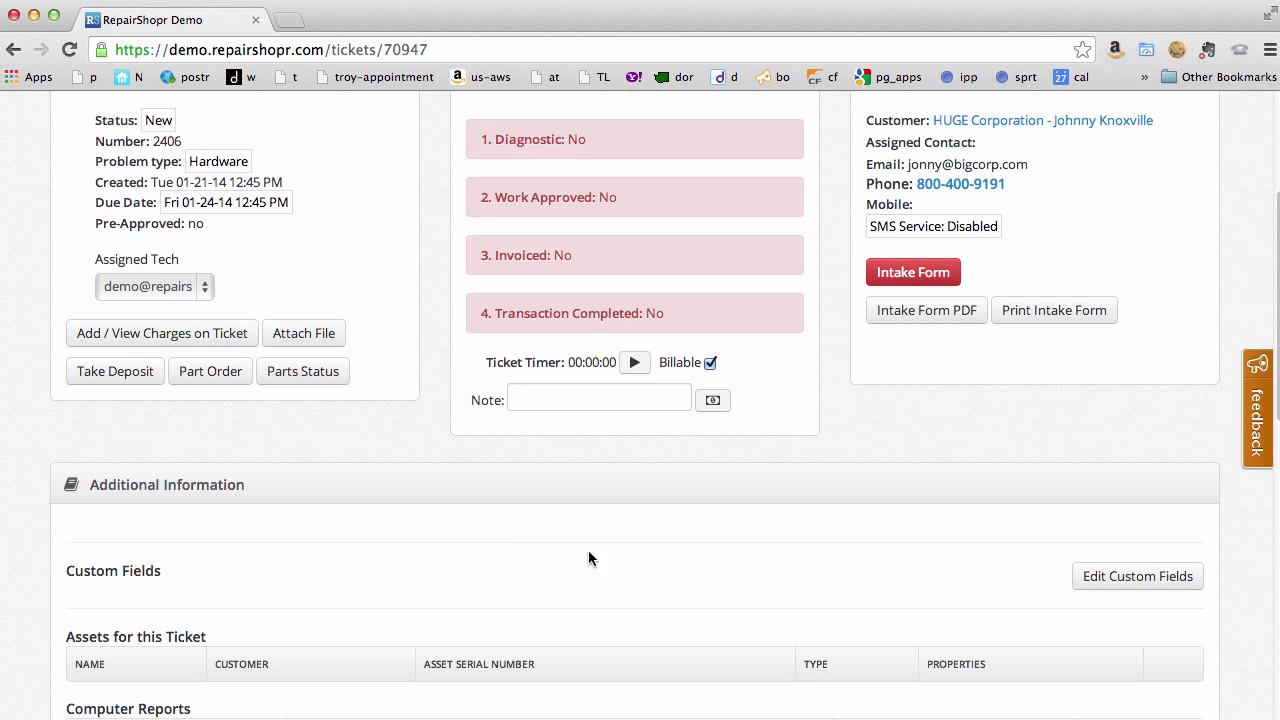
{"action": "scroll", "coordinate": [455, 514], "scroll_direction": "down", "scroll_amount": 1}
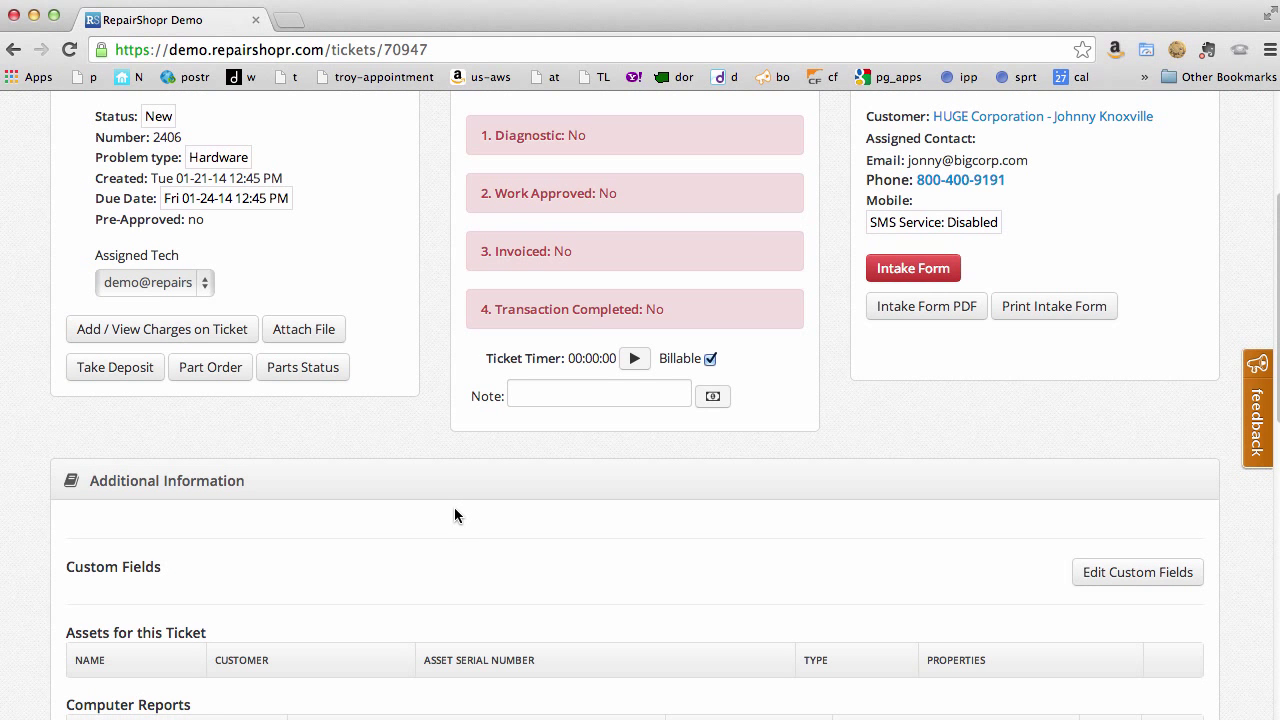
{"action": "scroll", "coordinate": [426, 562], "scroll_direction": "down", "scroll_amount": 5}
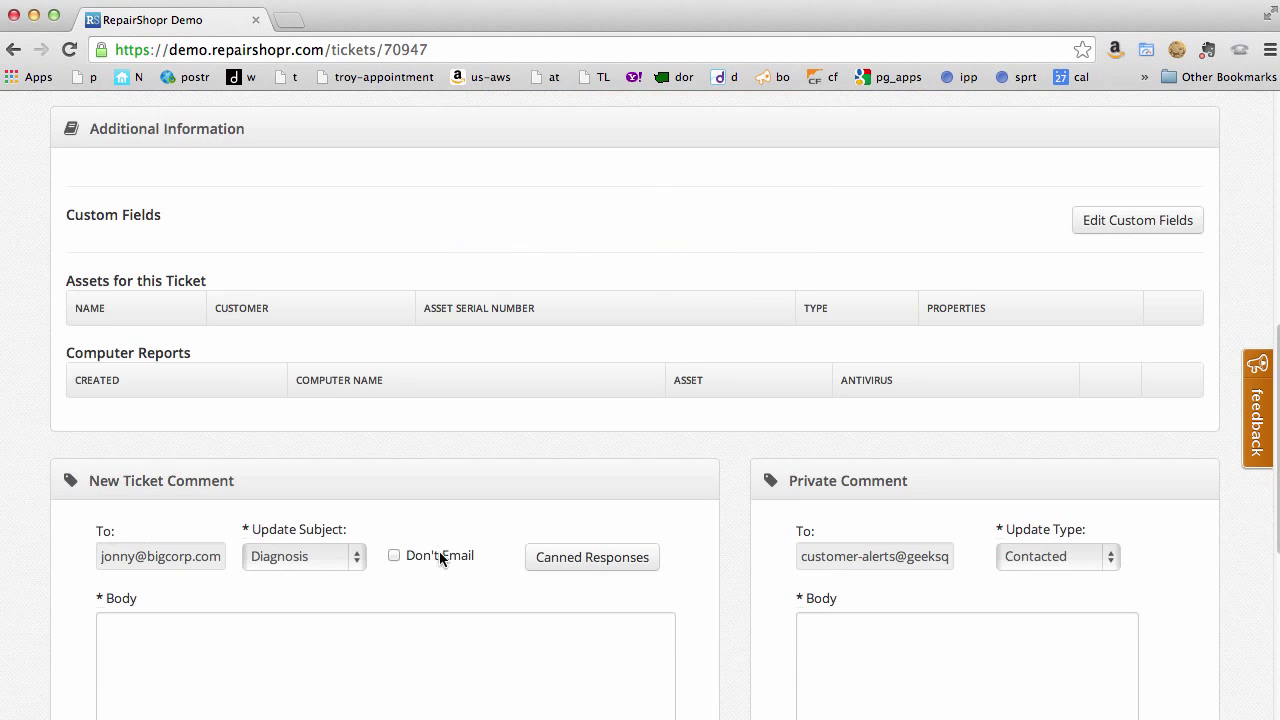
{"action": "scroll", "coordinate": [616, 472], "scroll_direction": "up", "scroll_amount": 5}
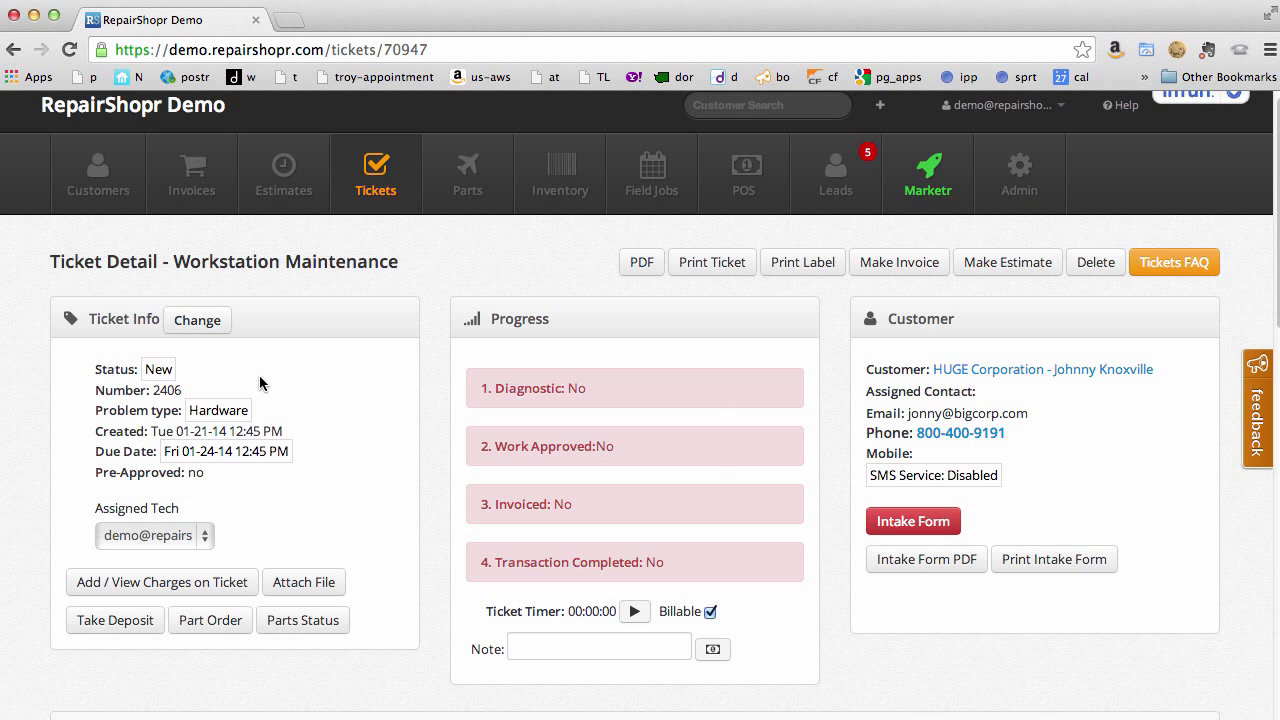
{"action": "left_click", "coordinate": [170, 370]}
{"action": "left_click", "coordinate": [166, 368]}
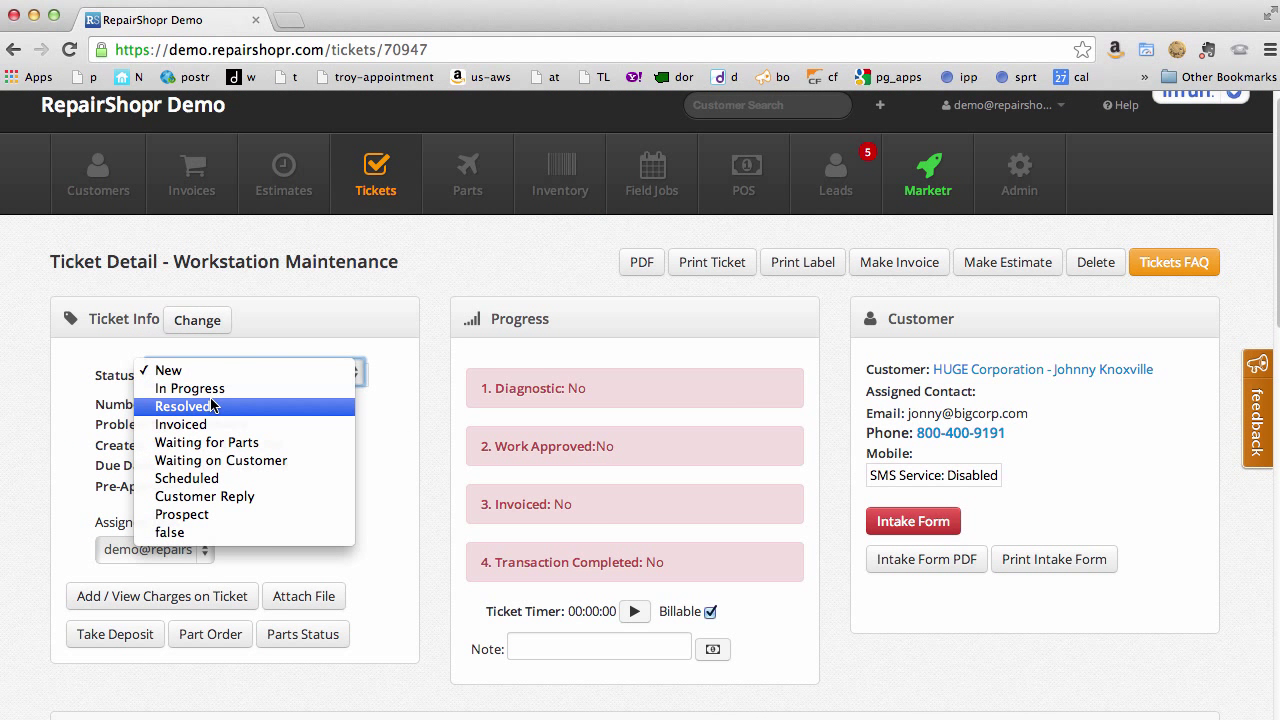
{"action": "left_click", "coordinate": [425, 532]}
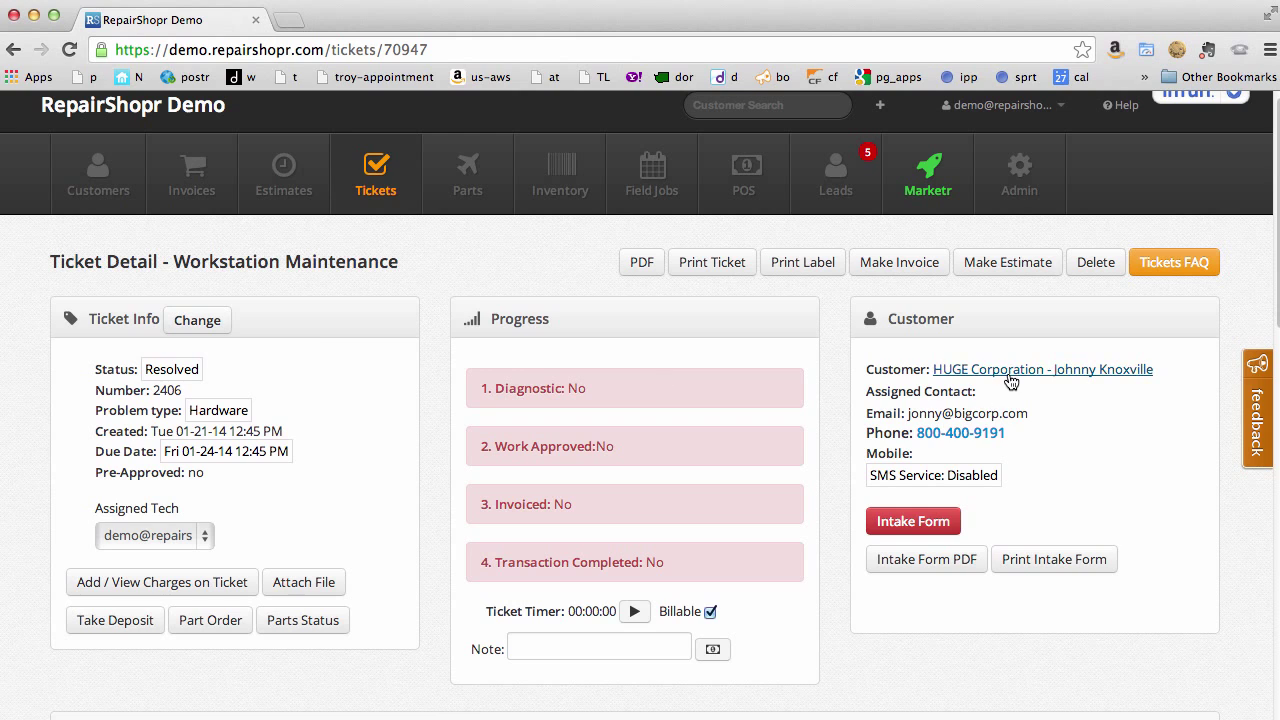
Step: Go to HUGE Corporation's page and open ticket 2405, Server Maintenance
{"action": "left_click", "coordinate": [955, 372]}
{"action": "scroll", "coordinate": [418, 534], "scroll_direction": "down", "scroll_amount": 10}
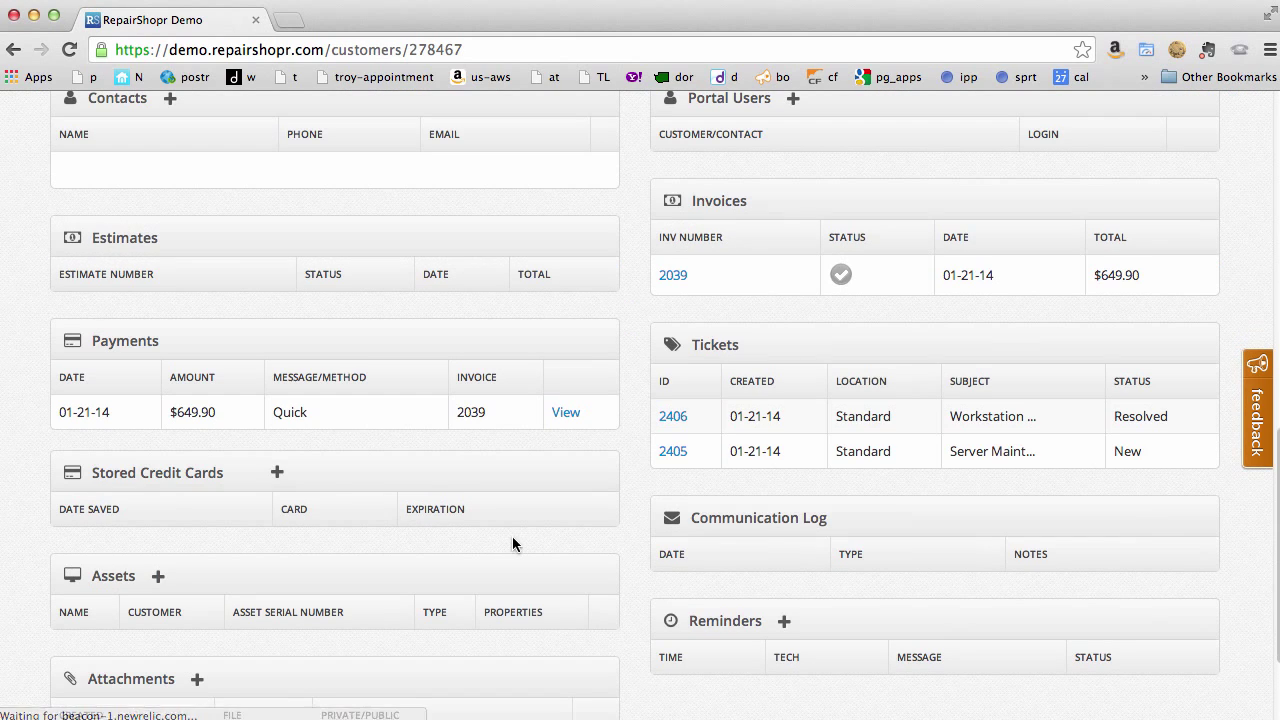
{"action": "left_click", "coordinate": [673, 452]}
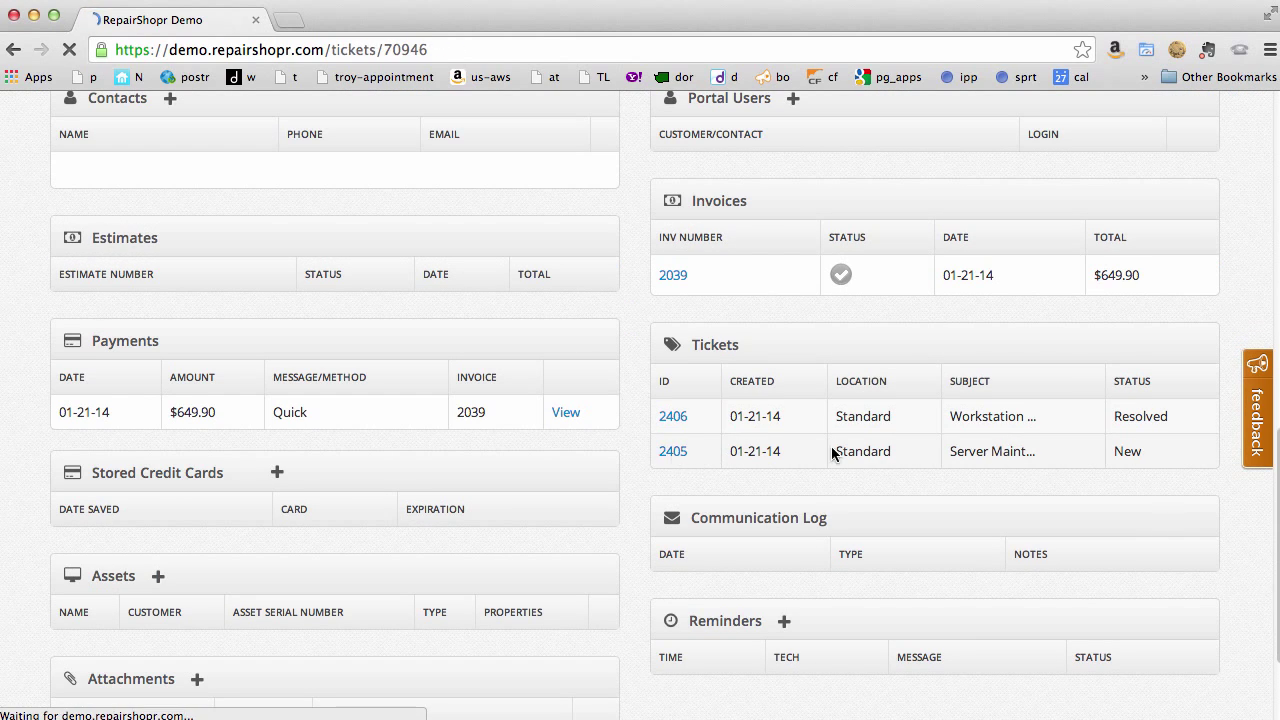
{"action": "scroll", "coordinate": [226, 526], "scroll_direction": "down", "scroll_amount": 5}
{"action": "scroll", "coordinate": [362, 509], "scroll_direction": "up", "scroll_amount": 3}
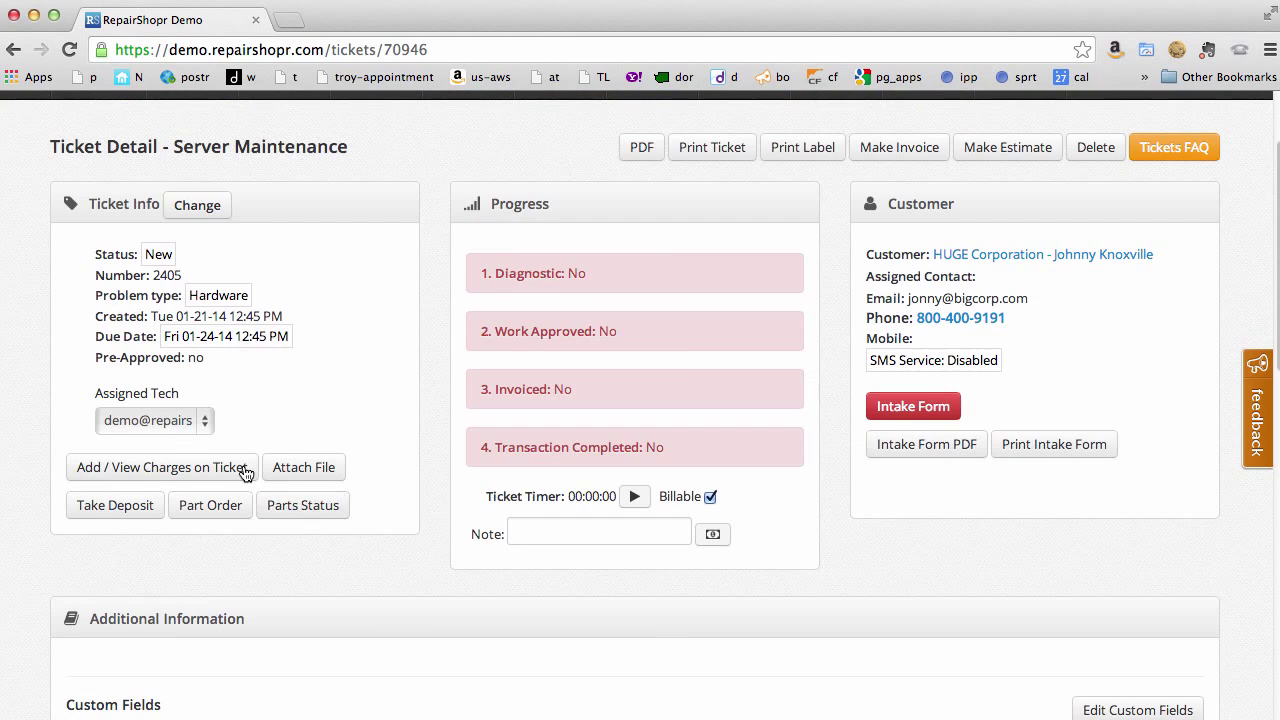
Step: Add a Labor charge at $64.99 to ticket 2405
{"action": "left_click", "coordinate": [240, 470]}
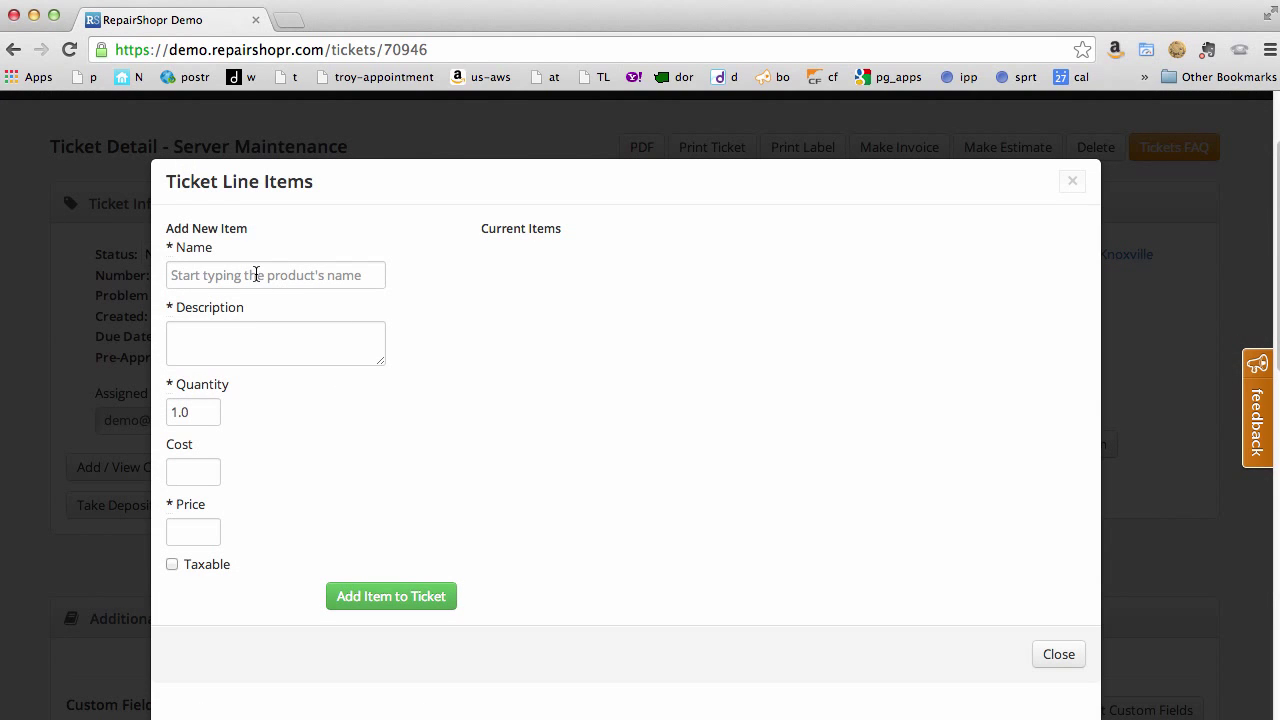
{"action": "left_click", "coordinate": [256, 274]}
{"action": "type", "text": "labo"}
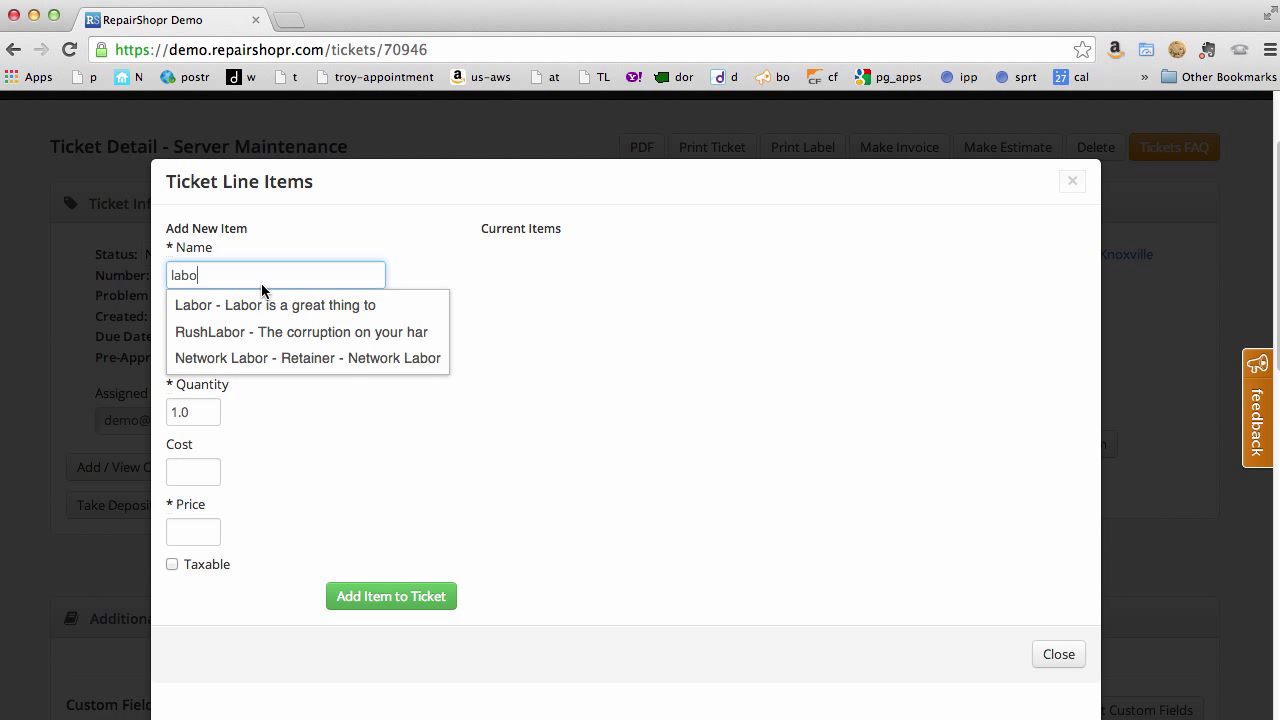
{"action": "left_click", "coordinate": [236, 304]}
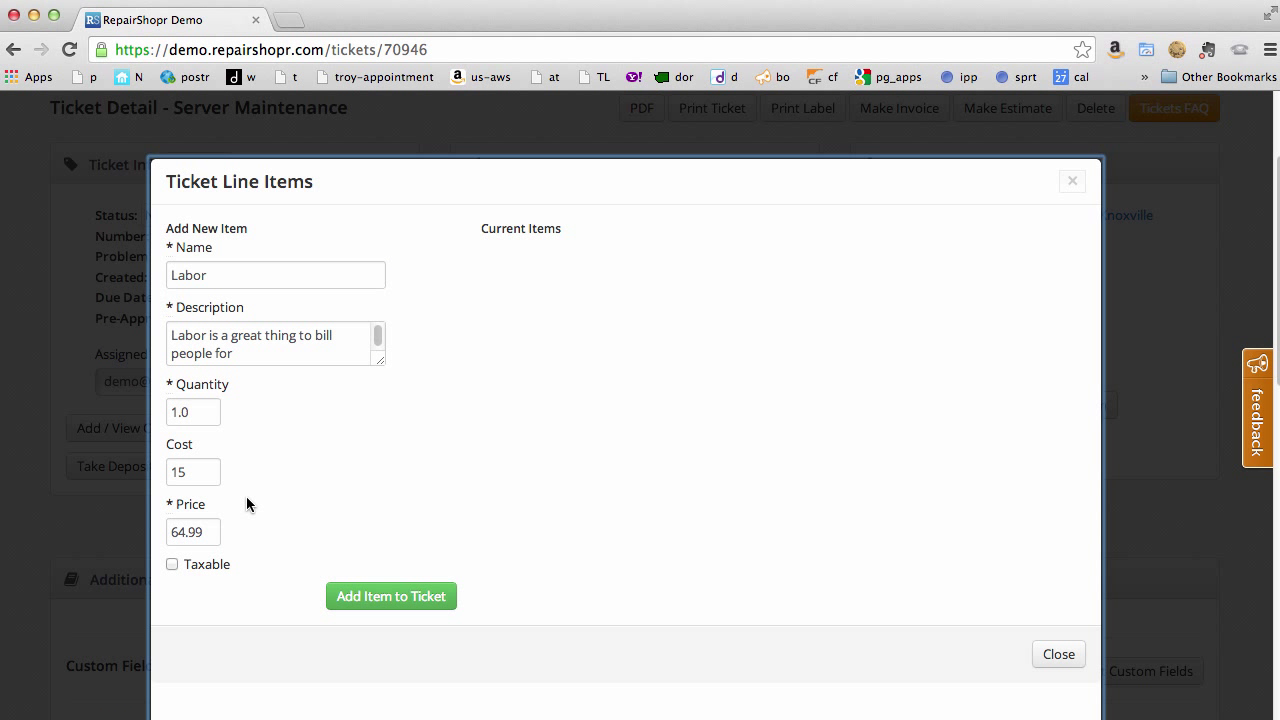
{"action": "left_click", "coordinate": [371, 594]}
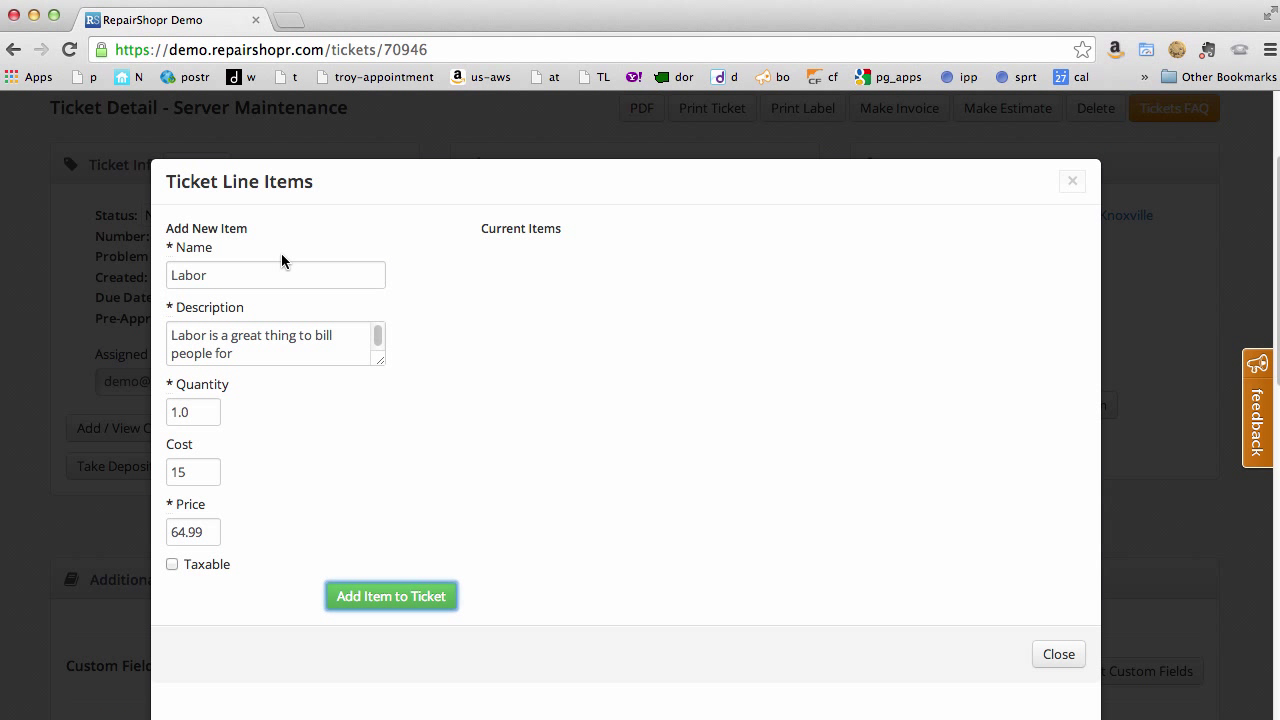
Step: Add a RushLabor charge with quantity 2 at $84.99
{"action": "left_click", "coordinate": [226, 276]}
{"action": "type", "text": "rush"}
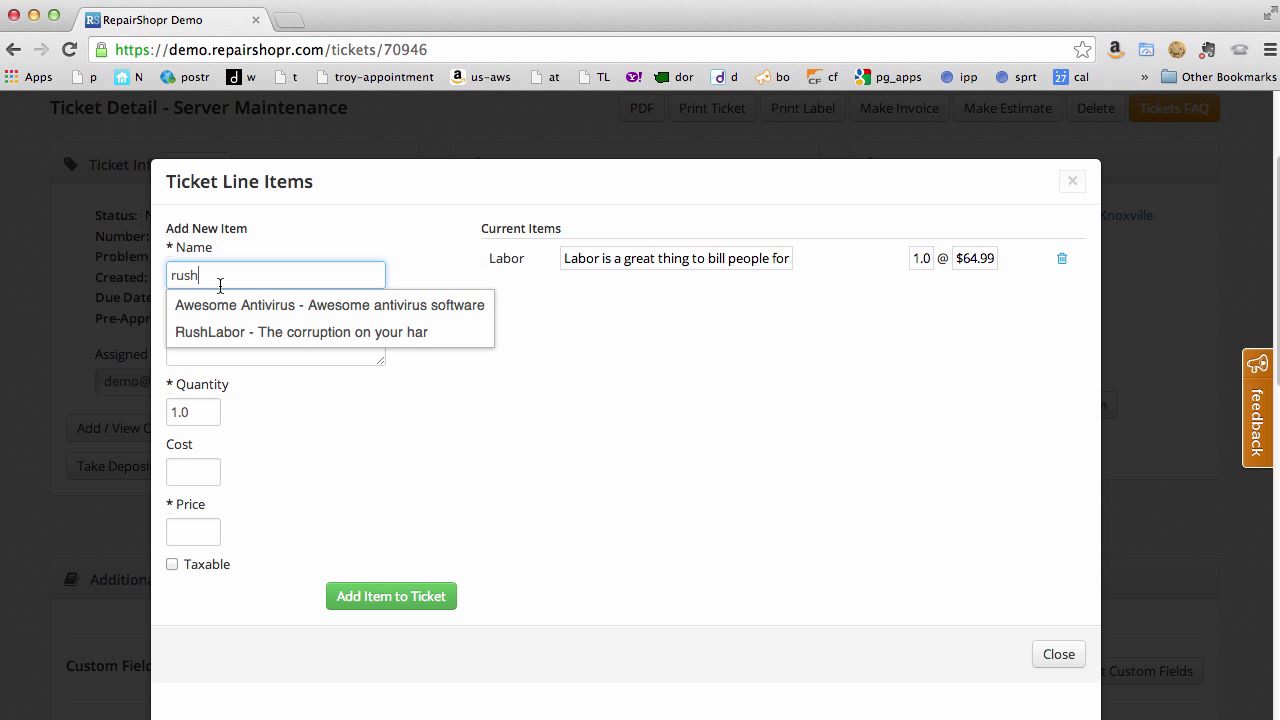
{"action": "left_click", "coordinate": [214, 320]}
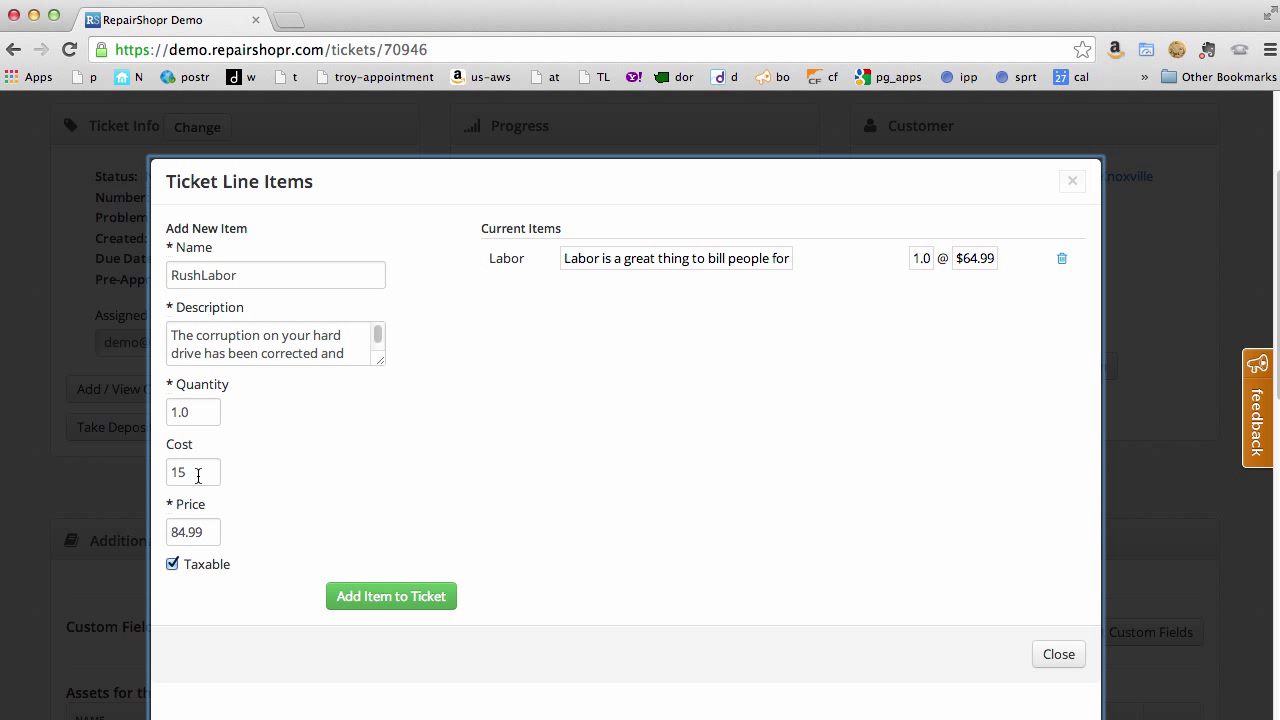
{"action": "double_click", "coordinate": [195, 412]}
{"action": "type", "text": "2"}
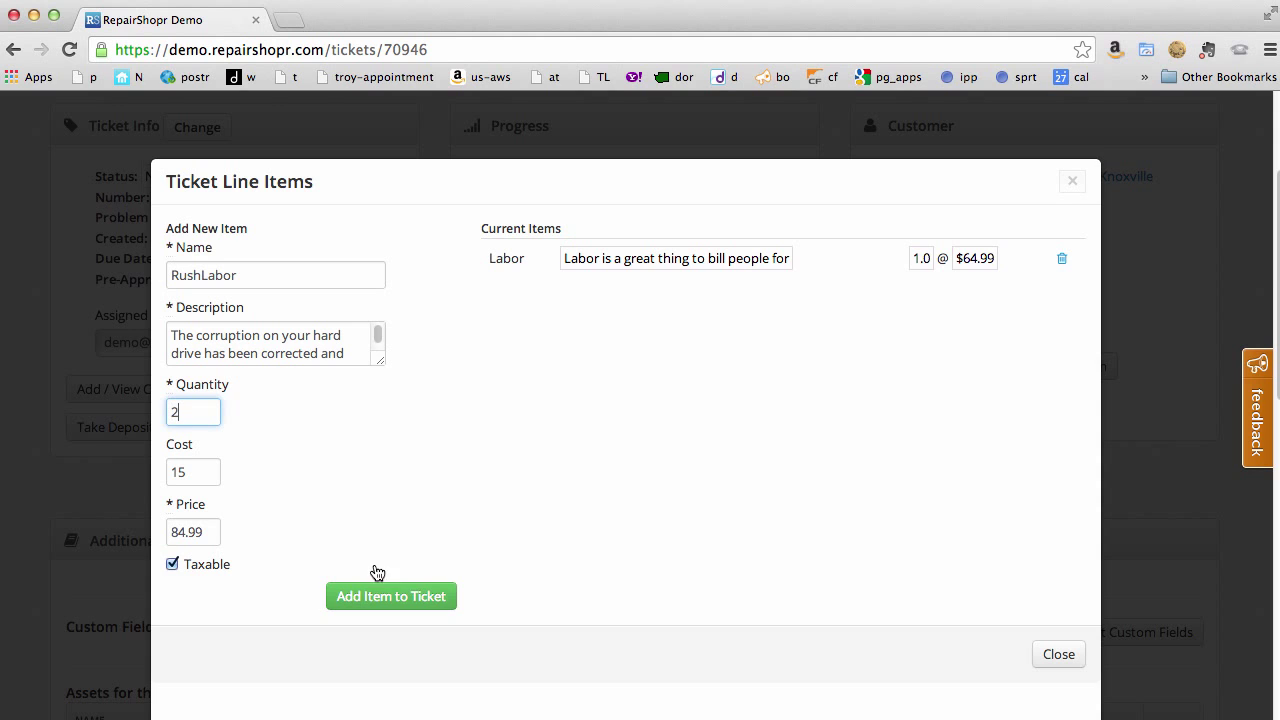
{"action": "left_click", "coordinate": [378, 606]}
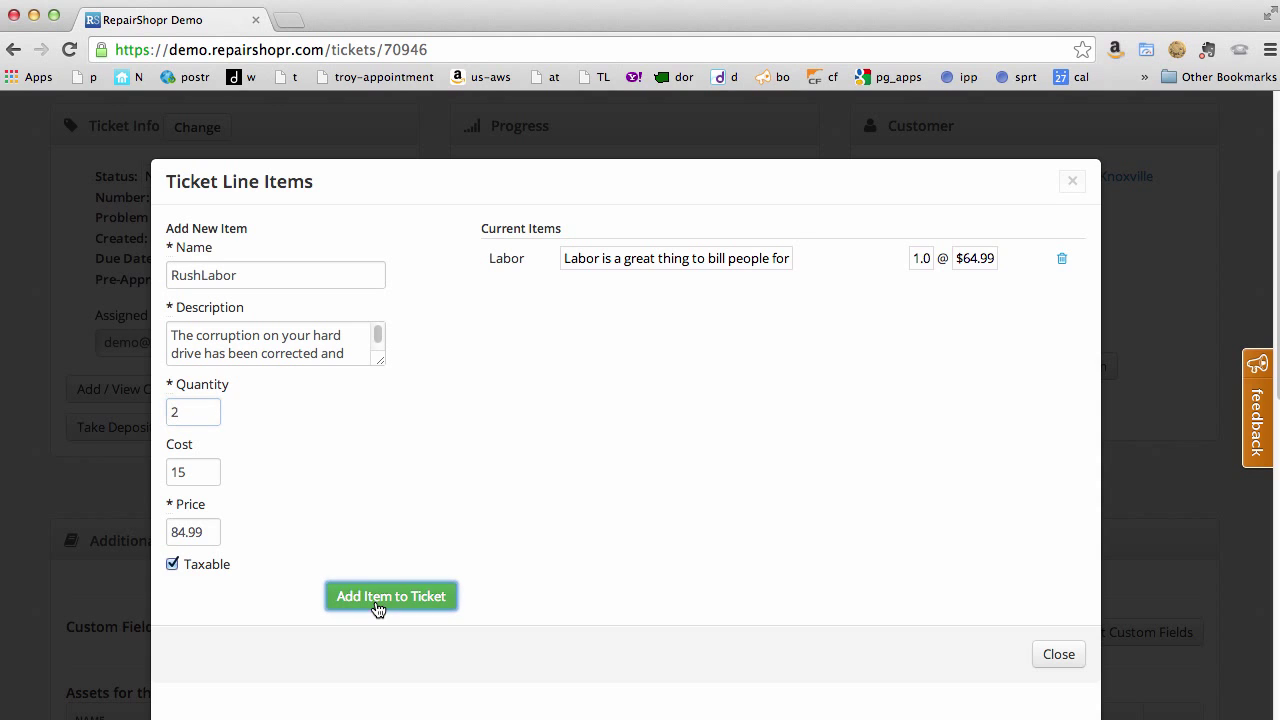
Step: Close the charges, mark ticket 2405 Resolved, and return to HUGE Corporation's page
{"action": "left_click", "coordinate": [1060, 657]}
{"action": "scroll", "coordinate": [459, 367], "scroll_direction": "up", "scroll_amount": 3}
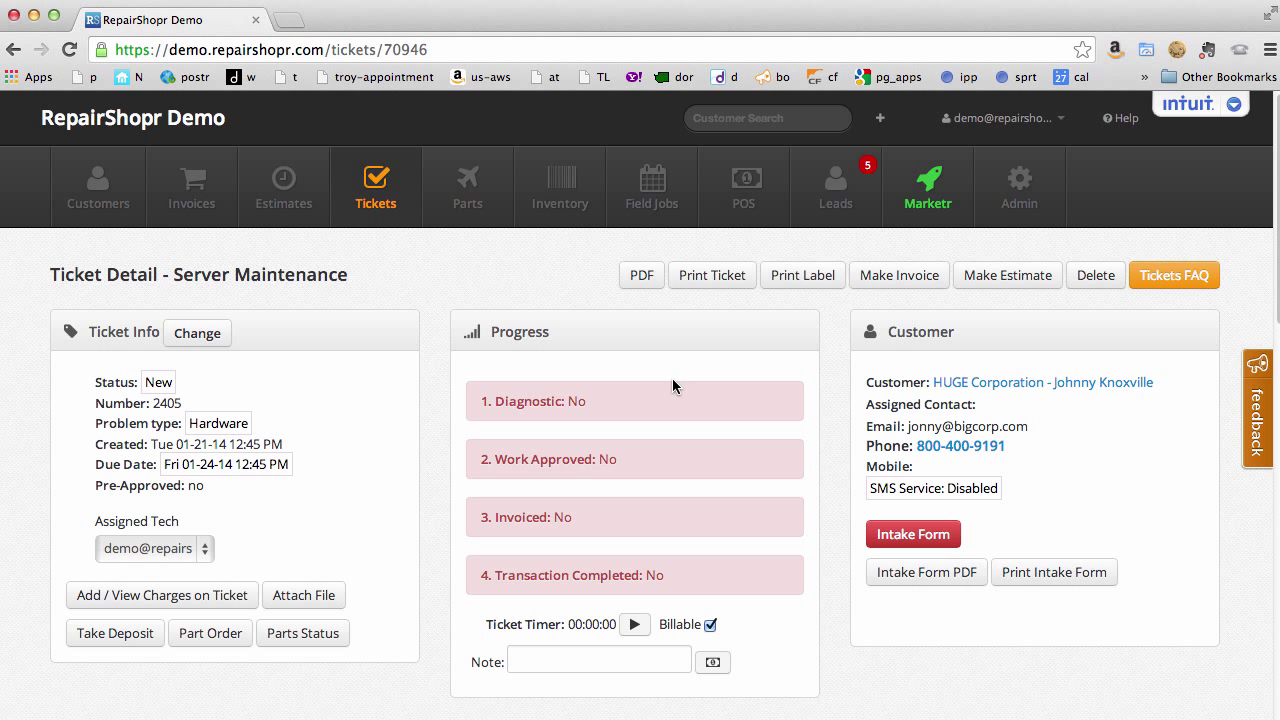
{"action": "left_click", "coordinate": [152, 381]}
{"action": "left_click", "coordinate": [155, 383]}
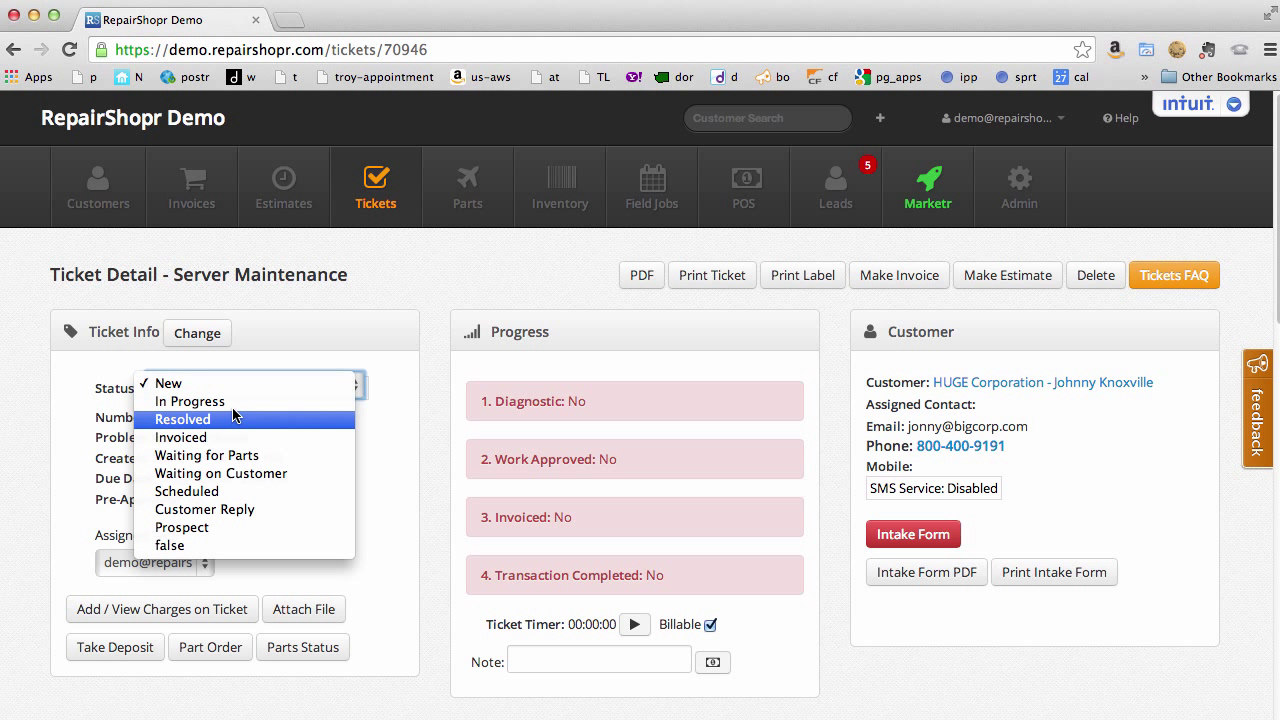
{"action": "left_click", "coordinate": [228, 414]}
{"action": "left_click", "coordinate": [985, 383]}
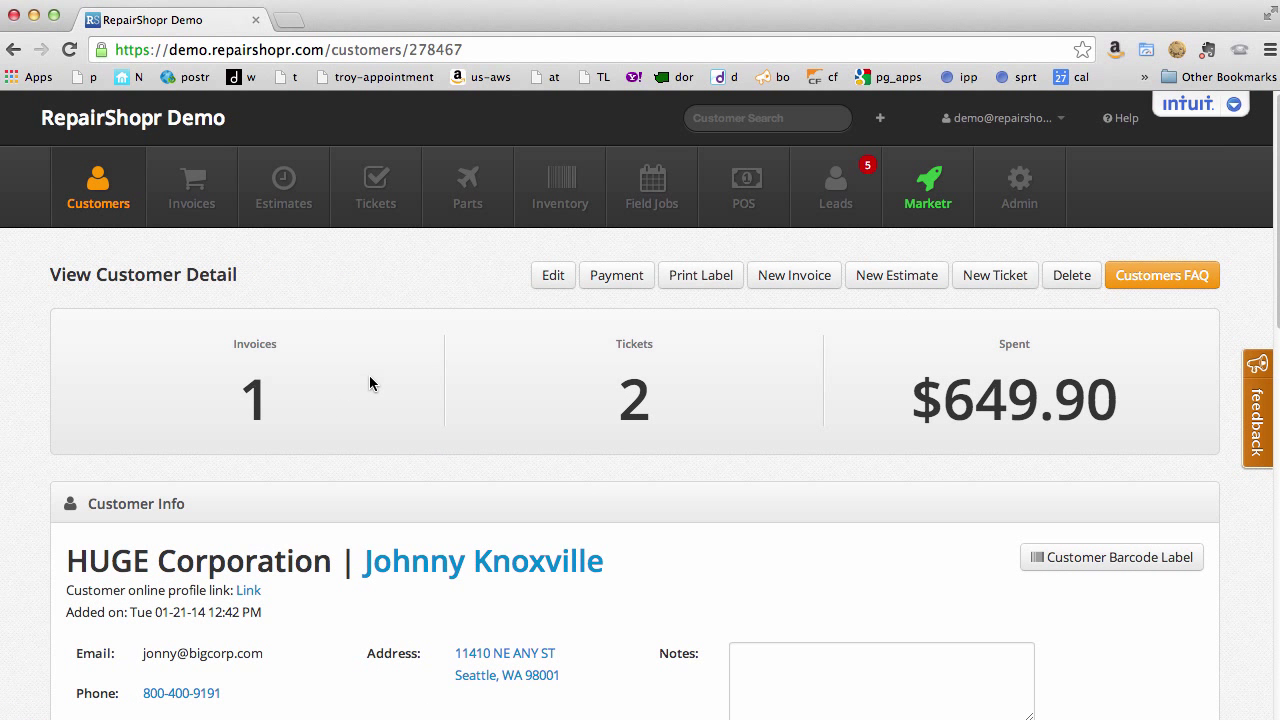
Step: Create new invoice 2040 for HUGE Corporation and scroll to its Shopping Cart
{"action": "scroll", "coordinate": [369, 383], "scroll_direction": "down", "scroll_amount": 1}
{"action": "scroll", "coordinate": [369, 375], "scroll_direction": "down", "scroll_amount": 2}
{"action": "scroll", "coordinate": [423, 409], "scroll_direction": "up", "scroll_amount": 1}
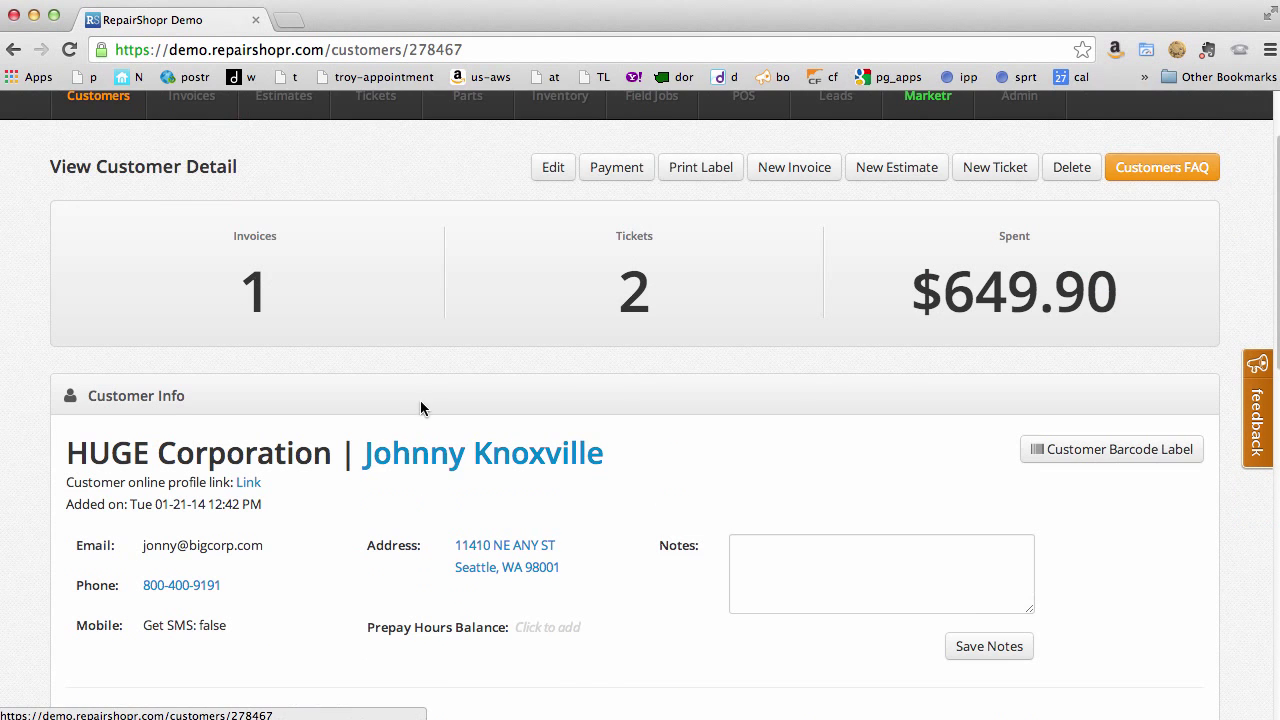
{"action": "left_click", "coordinate": [794, 169]}
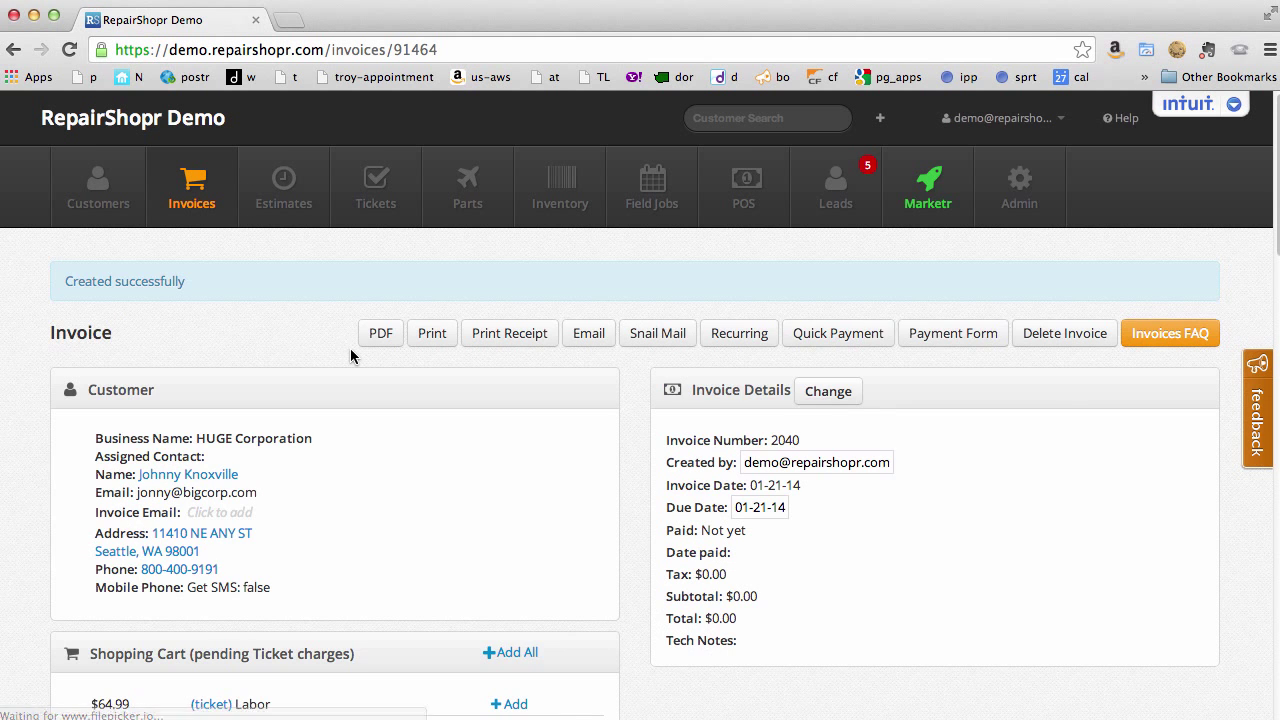
{"action": "scroll", "coordinate": [356, 348], "scroll_direction": "down", "scroll_amount": 3}
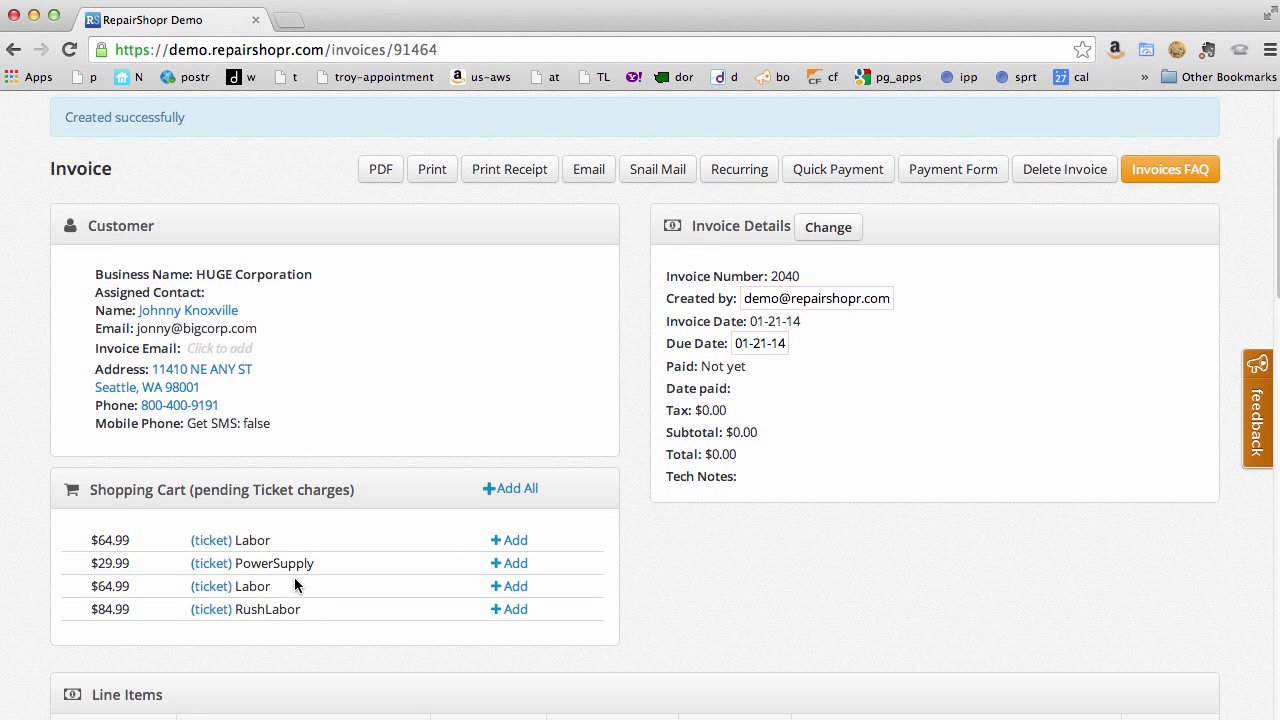
{"action": "scroll", "coordinate": [296, 575], "scroll_direction": "down", "scroll_amount": 1}
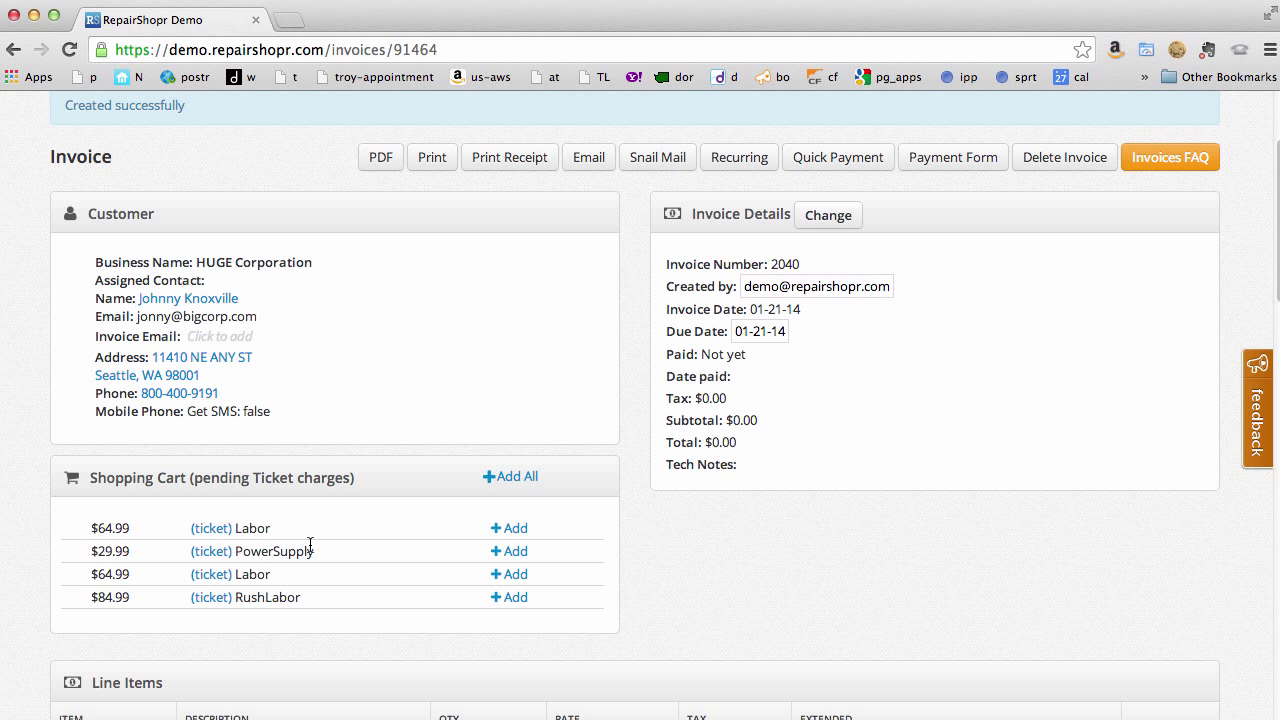
{"action": "scroll", "coordinate": [349, 493], "scroll_direction": "up", "scroll_amount": 4}
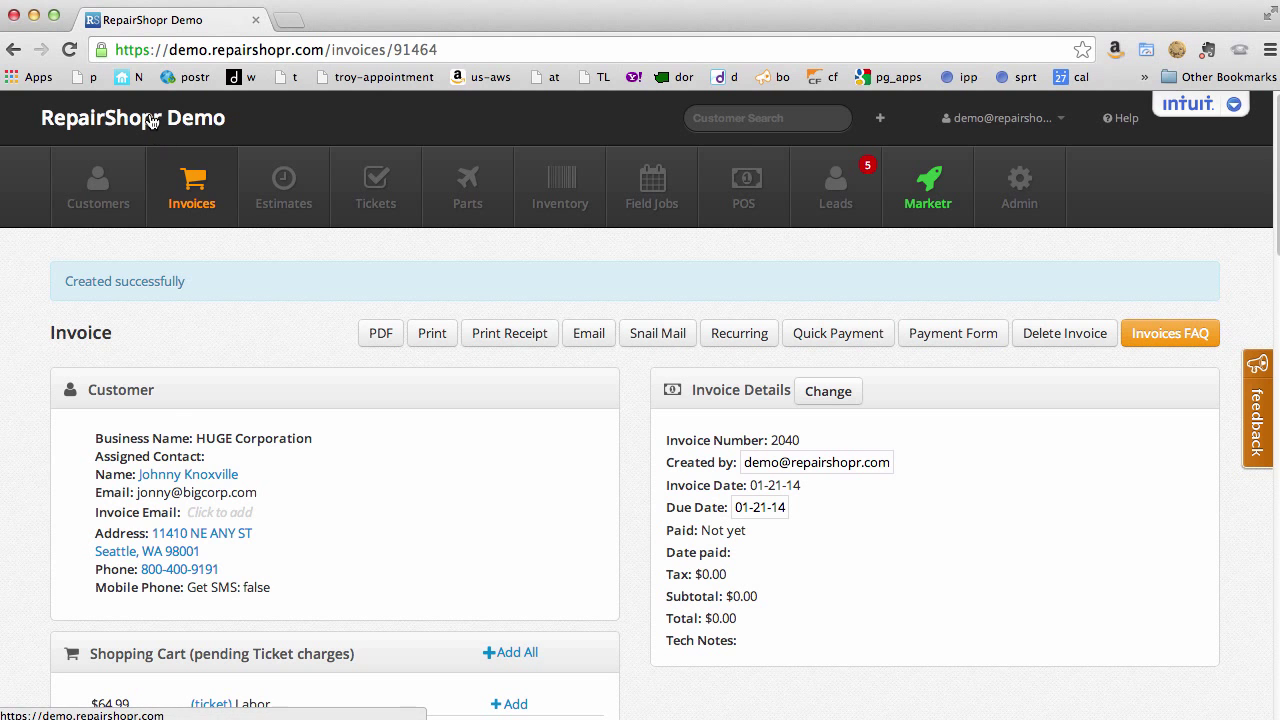
{"action": "scroll", "coordinate": [684, 450], "scroll_direction": "down", "scroll_amount": 5}
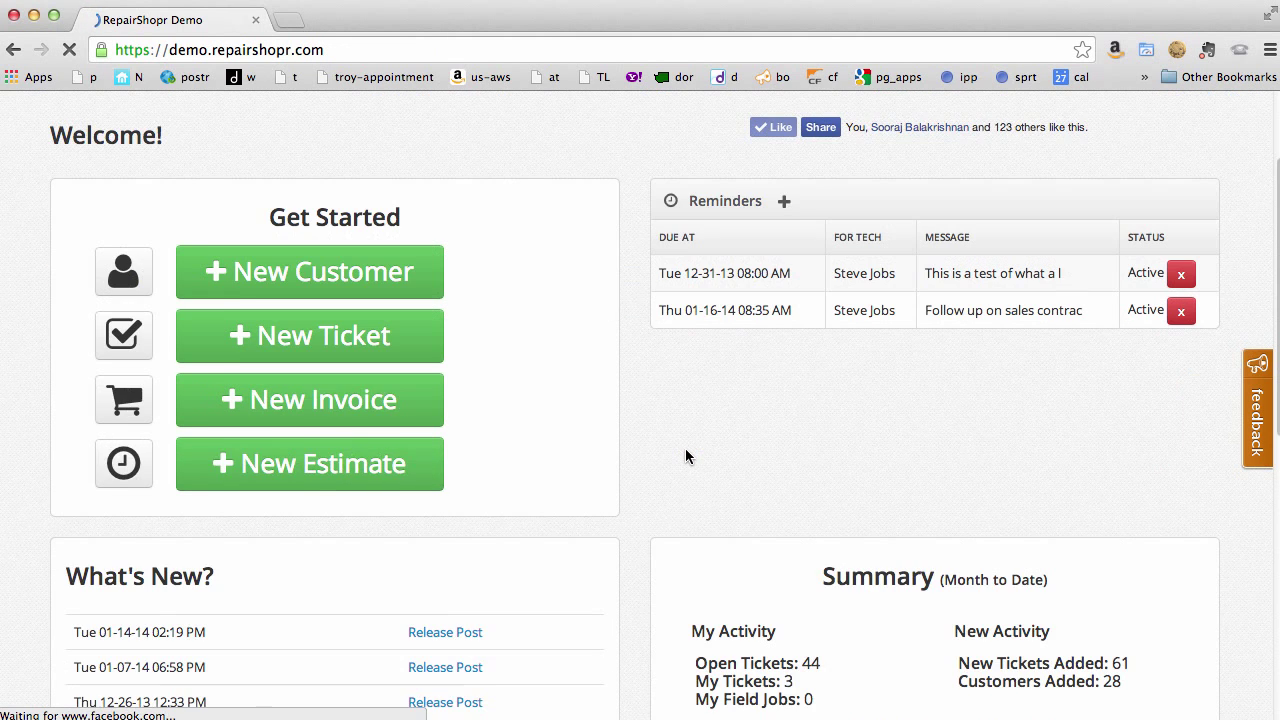
{"action": "scroll", "coordinate": [683, 452], "scroll_direction": "down", "scroll_amount": 2}
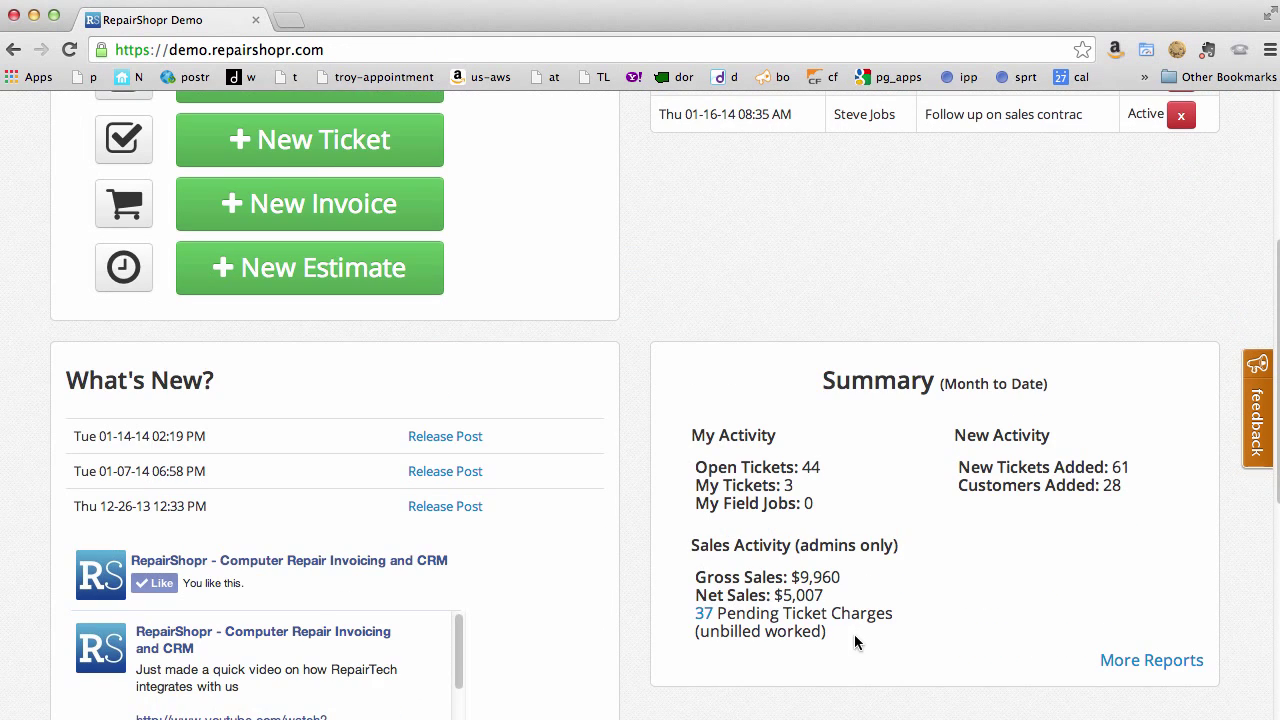
{"action": "left_click_drag", "start_coordinate": [859, 642], "coordinate": [738, 612]}
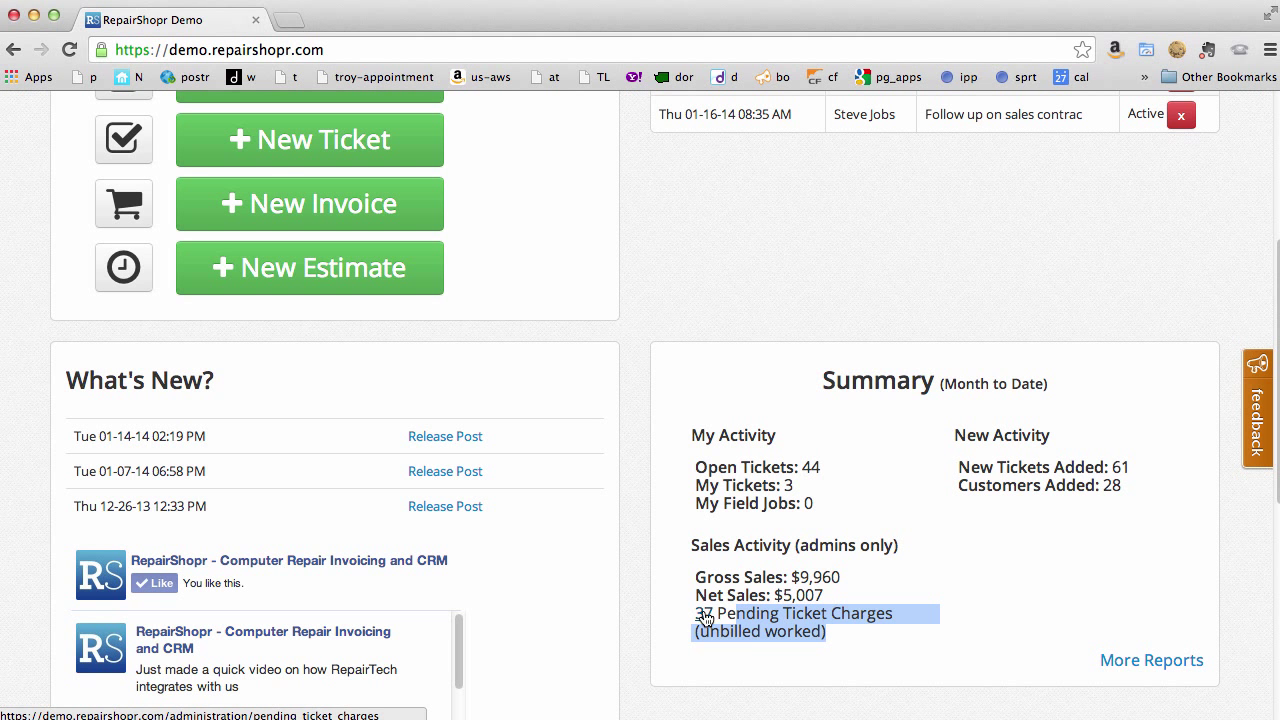
{"action": "left_click", "coordinate": [705, 619]}
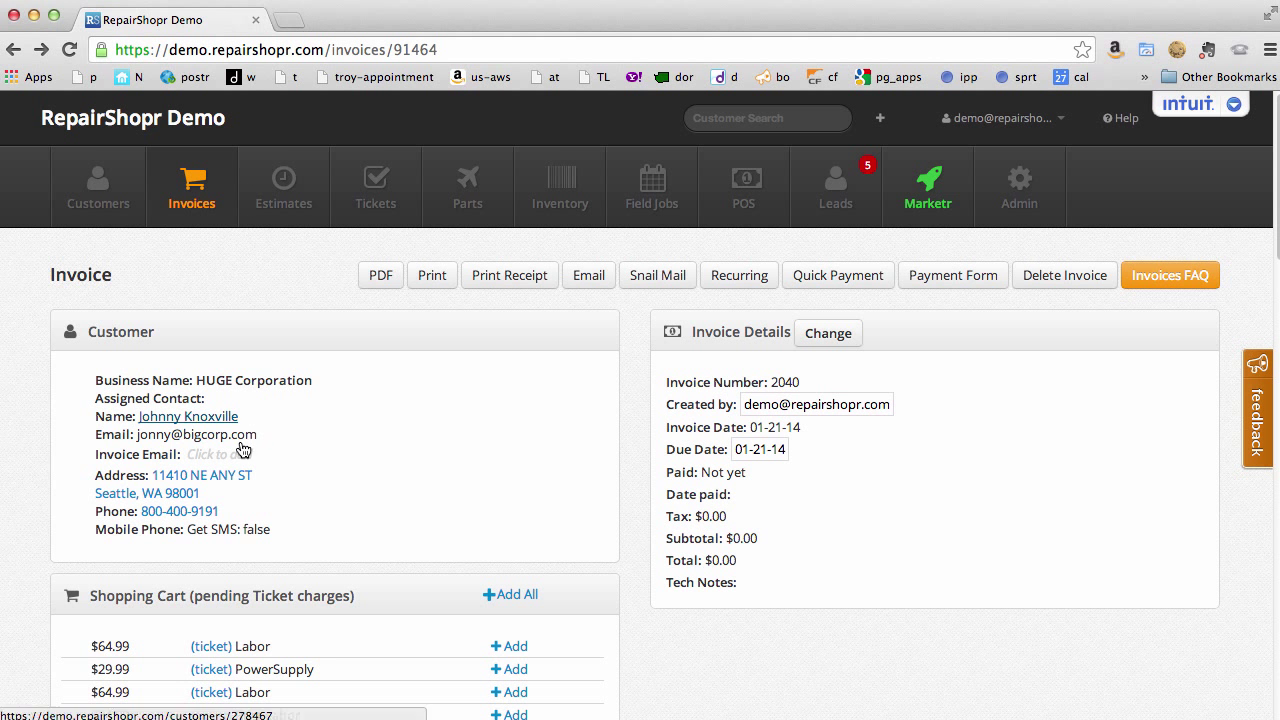
Step: Add all four pending ticket charges to invoice 2040 and review the $576.76 total
{"action": "scroll", "coordinate": [256, 472], "scroll_direction": "down", "scroll_amount": 2}
{"action": "scroll", "coordinate": [279, 572], "scroll_direction": "down", "scroll_amount": 3}
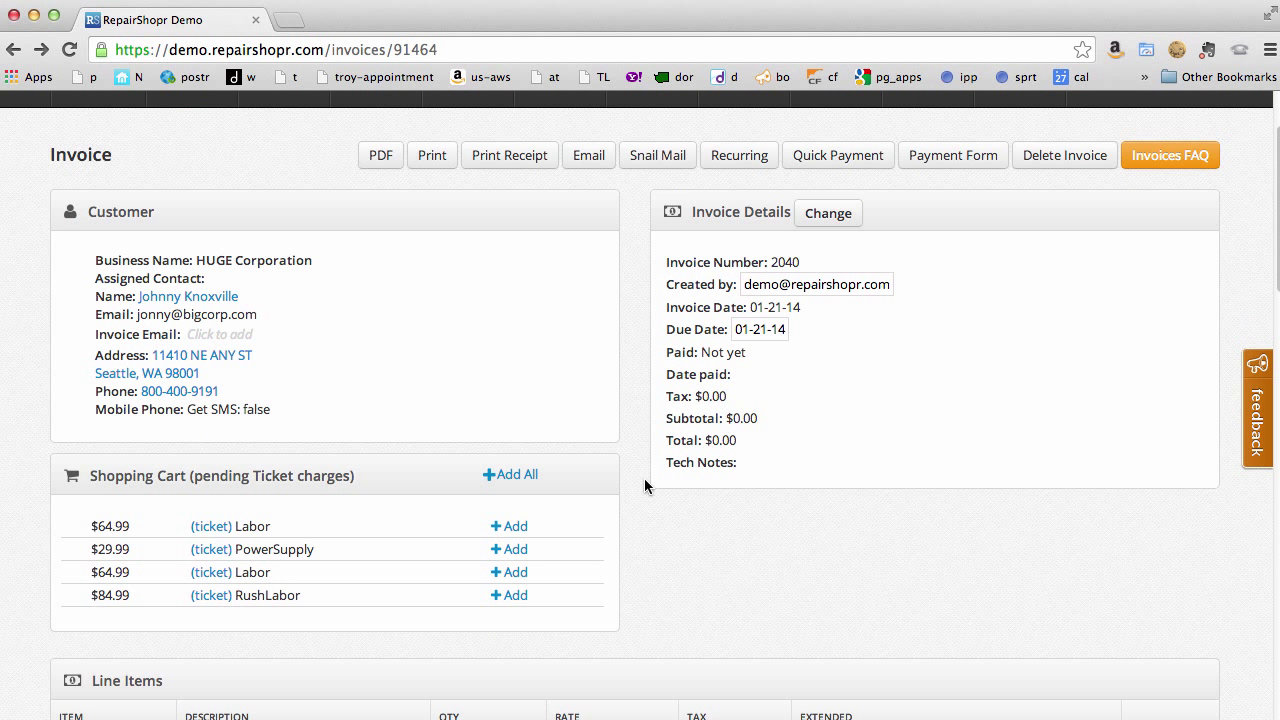
{"action": "left_click", "coordinate": [516, 480]}
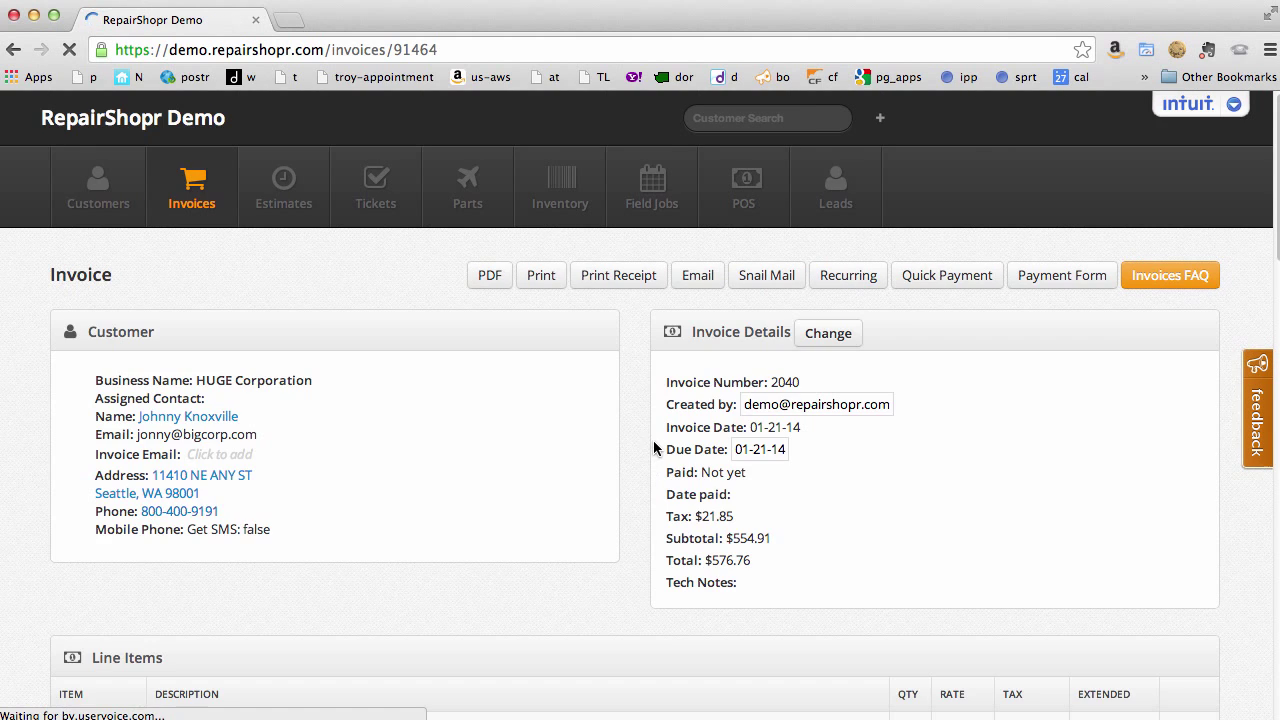
{"action": "scroll", "coordinate": [650, 450], "scroll_direction": "down", "scroll_amount": 5}
{"action": "scroll", "coordinate": [647, 445], "scroll_direction": "down", "scroll_amount": 1}
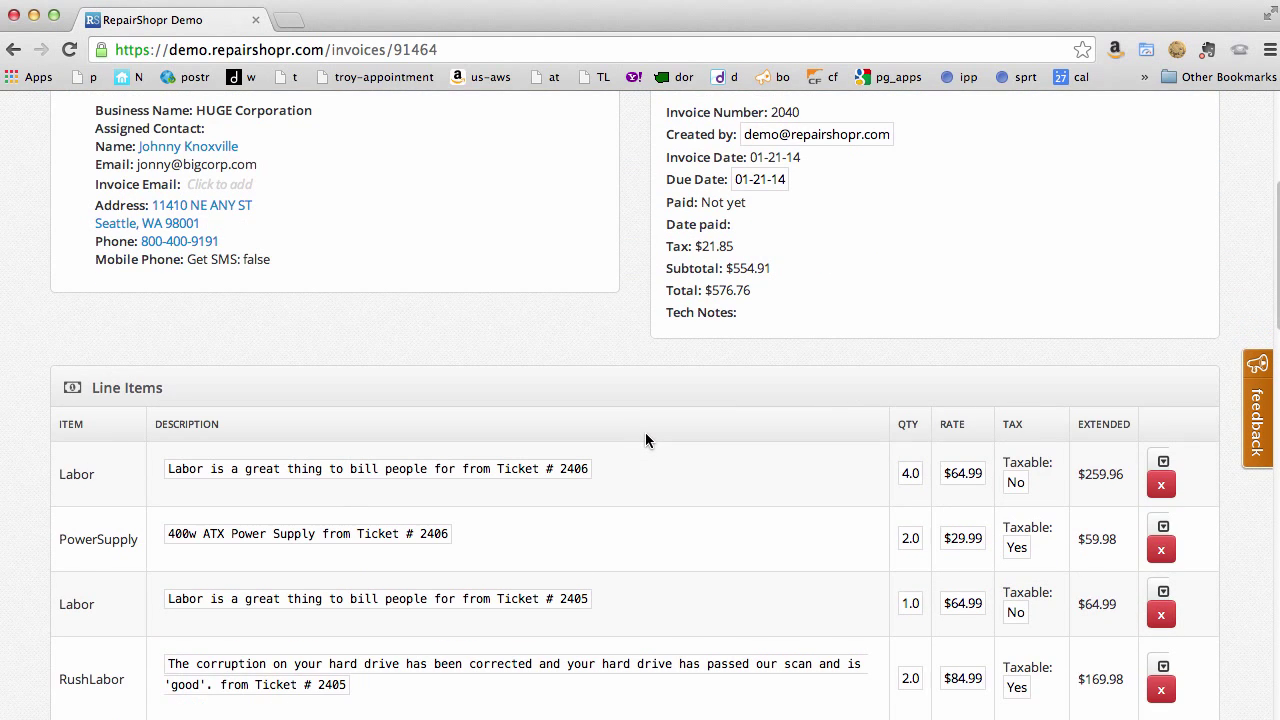
{"action": "scroll", "coordinate": [644, 432], "scroll_direction": "down", "scroll_amount": 1}
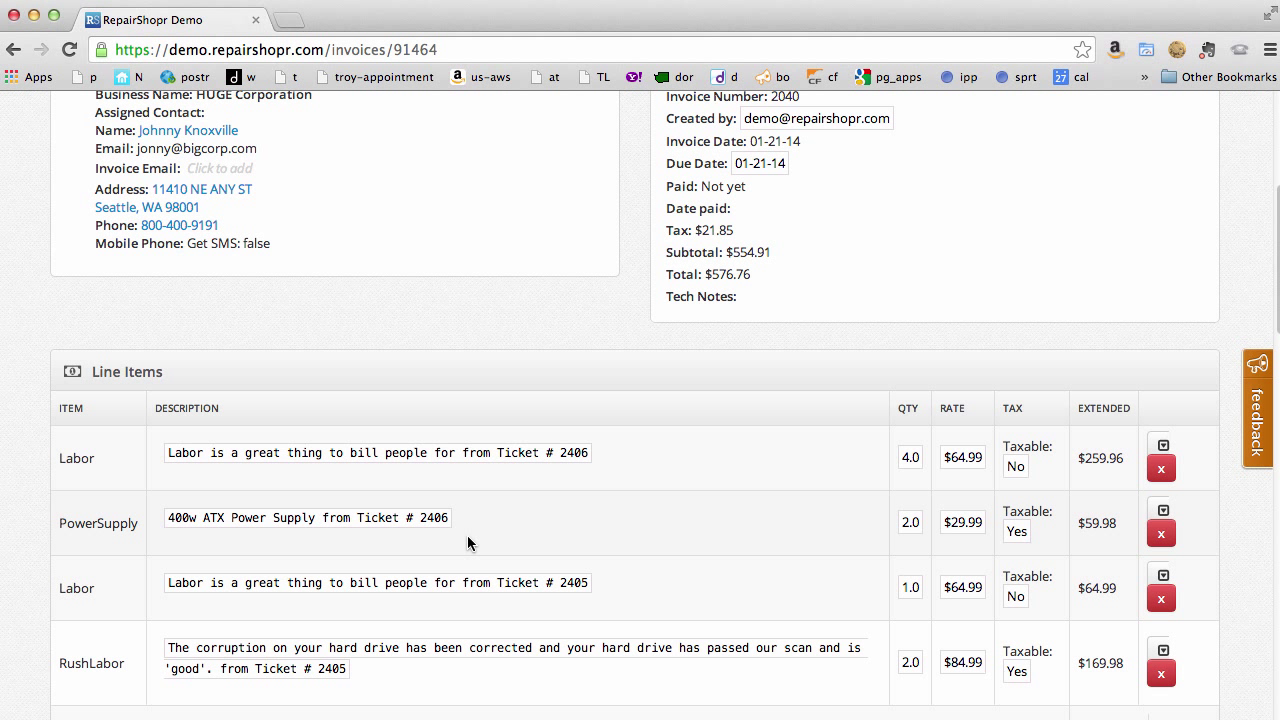
{"action": "scroll", "coordinate": [490, 525], "scroll_direction": "up", "scroll_amount": 5}
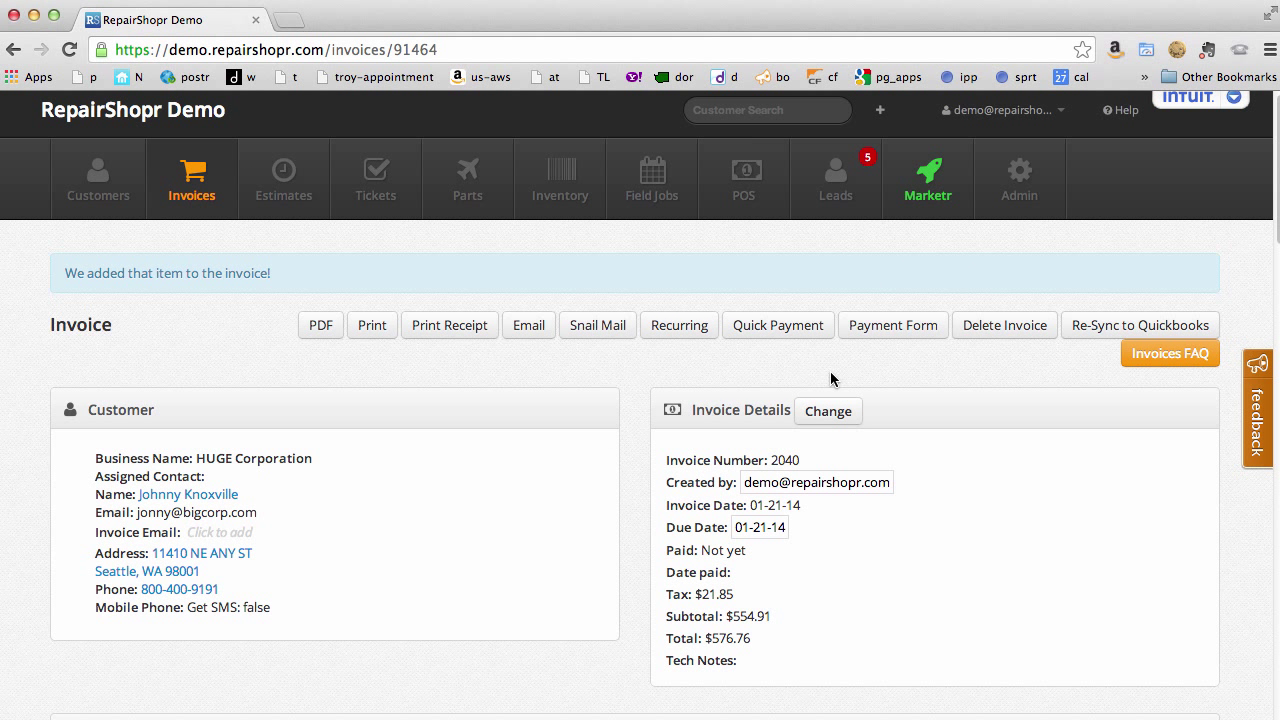
{"action": "scroll", "coordinate": [254, 560], "scroll_direction": "down", "scroll_amount": 1}
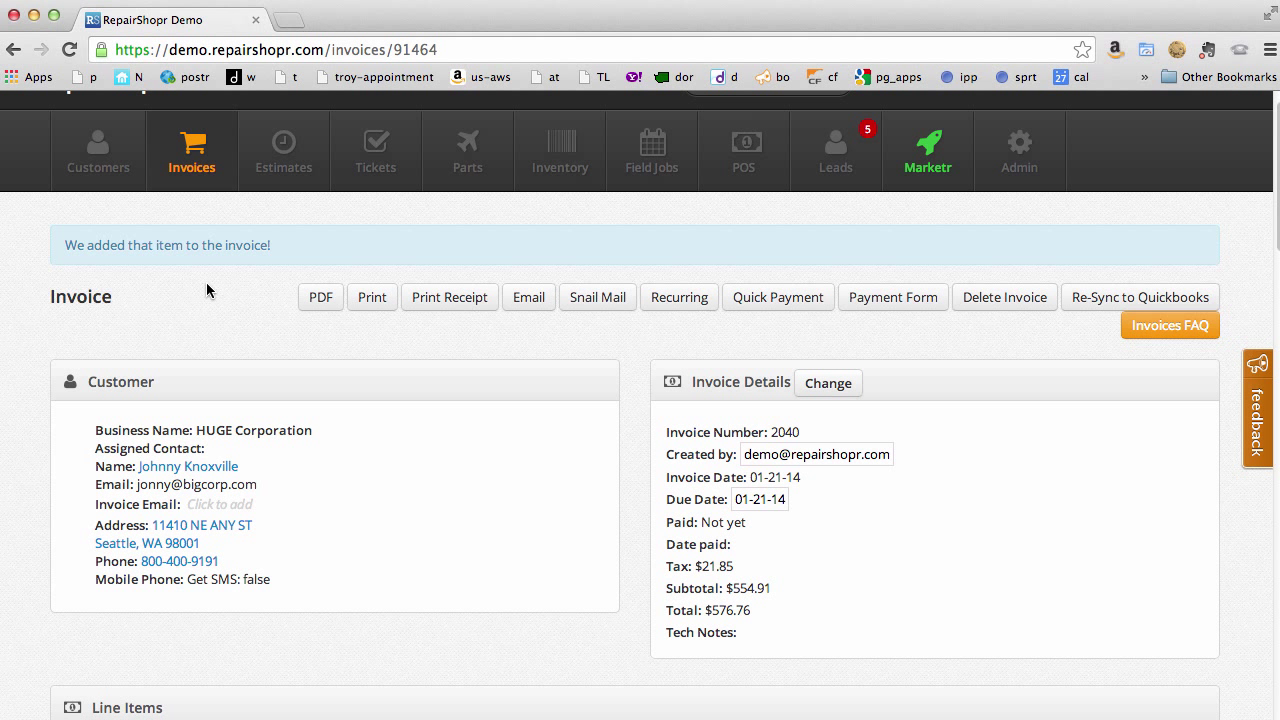
Step: Check invoice 2040 for $576.76 on HUGE Corporation's page, then reopen it
{"action": "left_click", "coordinate": [198, 466]}
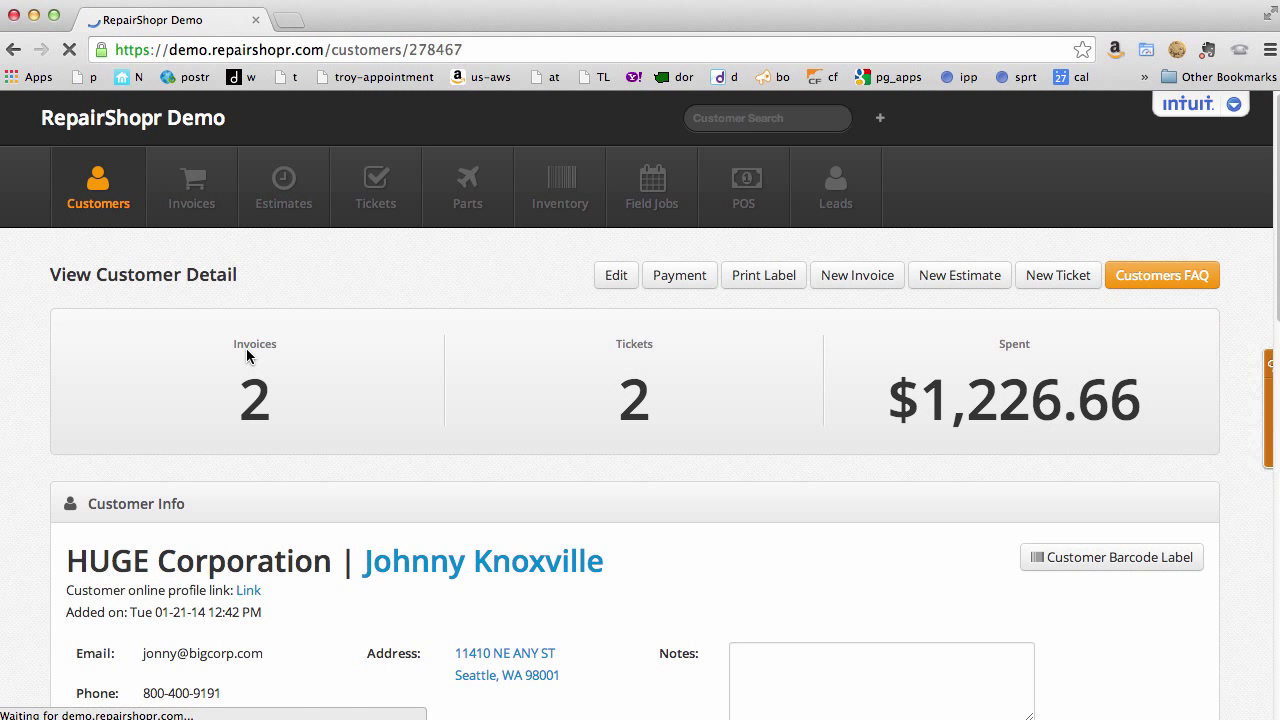
{"action": "scroll", "coordinate": [380, 374], "scroll_direction": "down", "scroll_amount": 10}
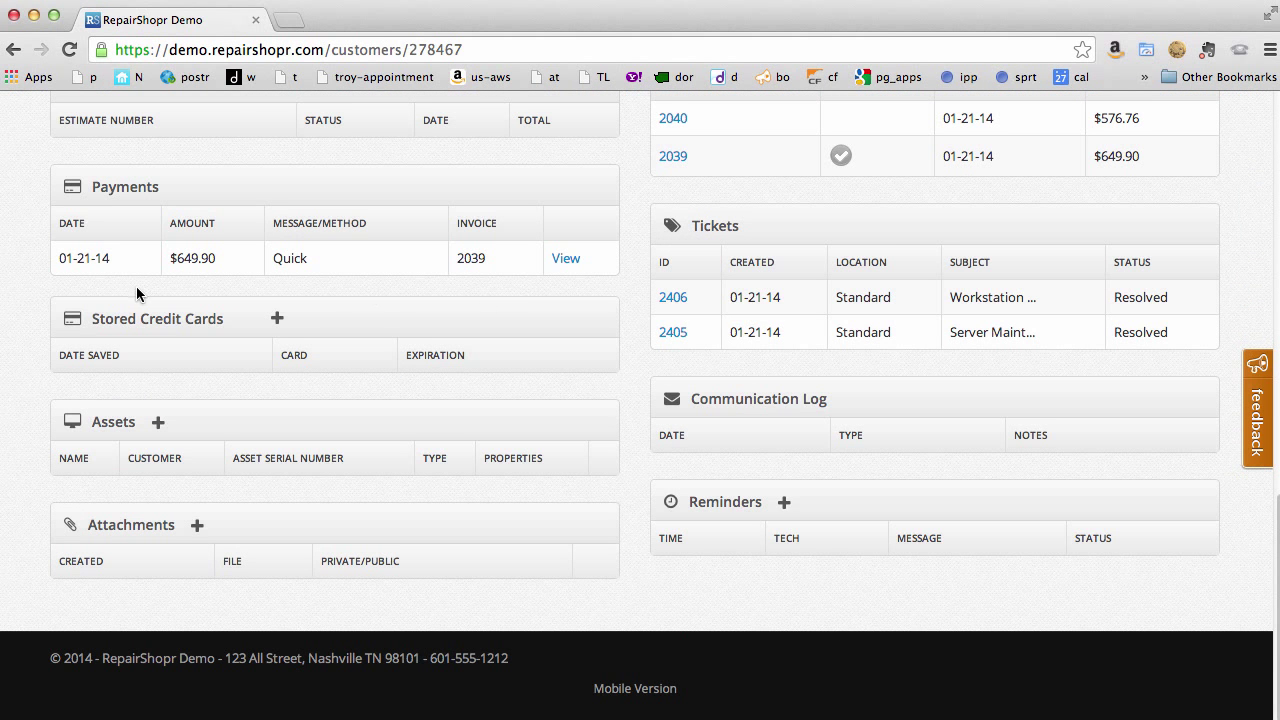
{"action": "scroll", "coordinate": [503, 272], "scroll_direction": "up", "scroll_amount": 1}
{"action": "left_click", "coordinate": [675, 160]}
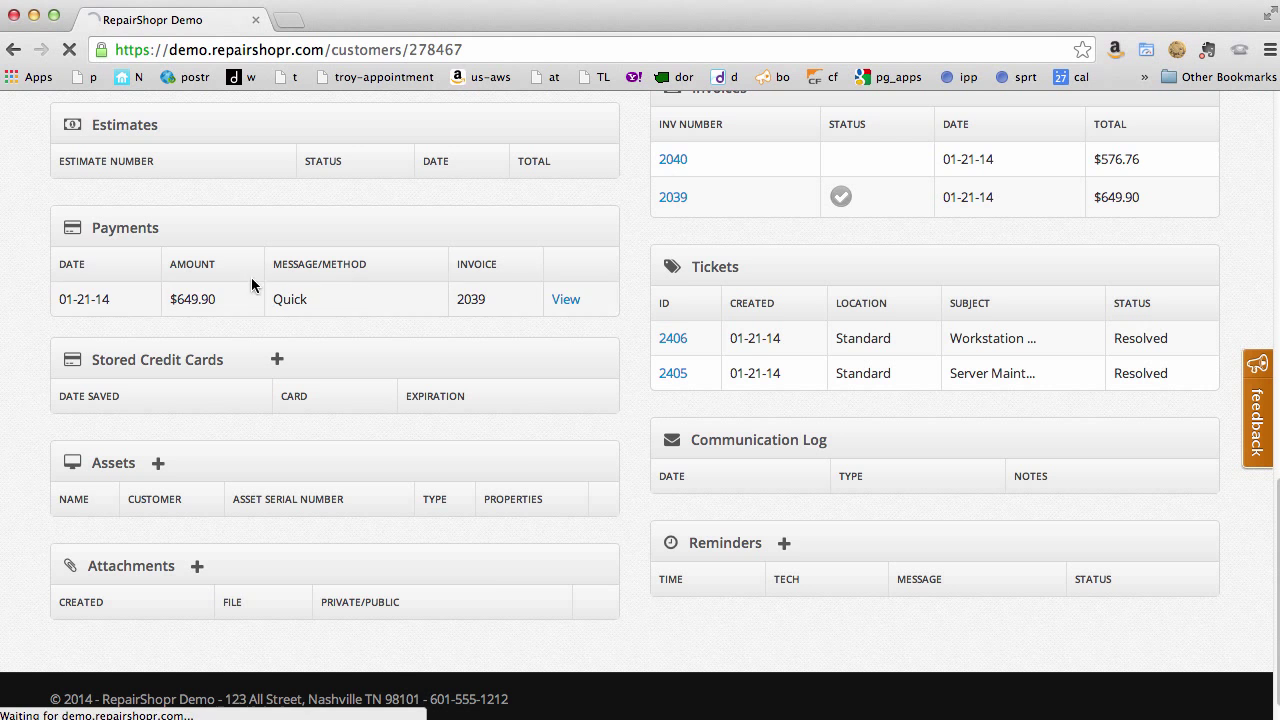
{"action": "scroll", "coordinate": [705, 458], "scroll_direction": "down", "scroll_amount": 7}
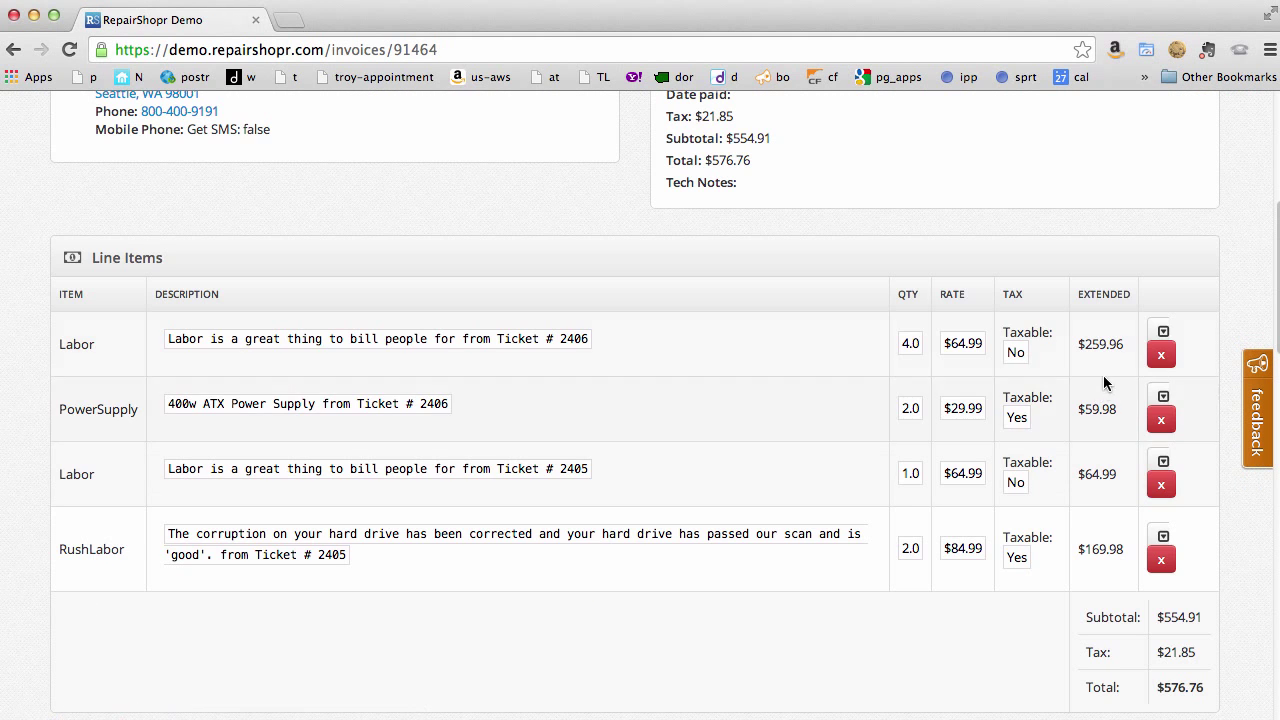
Step: Remove the Labor, PowerSupply, Labor and RushLabor line items from invoice 2040
{"action": "left_click", "coordinate": [1161, 354]}
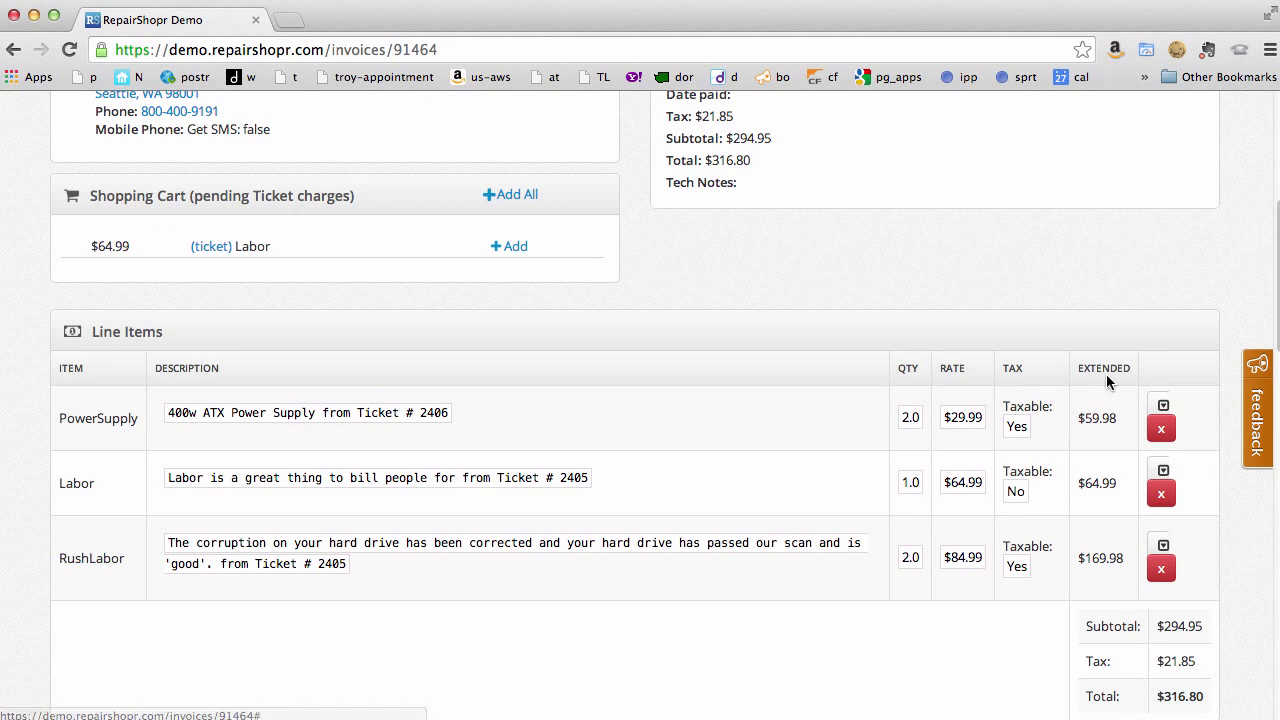
{"action": "left_click", "coordinate": [1161, 430]}
{"action": "left_click", "coordinate": [1161, 455]}
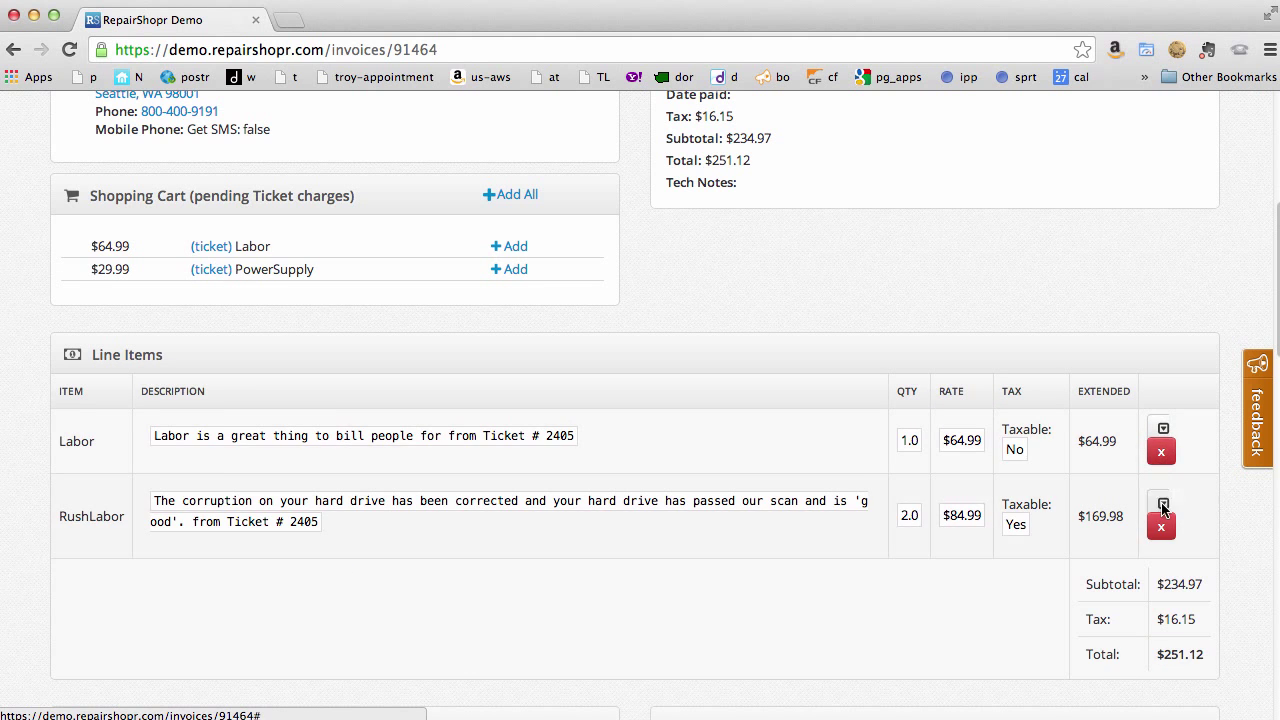
{"action": "left_click", "coordinate": [1161, 486]}
Step: Delete invoice 2040, confirm, and go to the Administration area
{"action": "scroll", "coordinate": [753, 510], "scroll_direction": "up", "scroll_amount": 3}
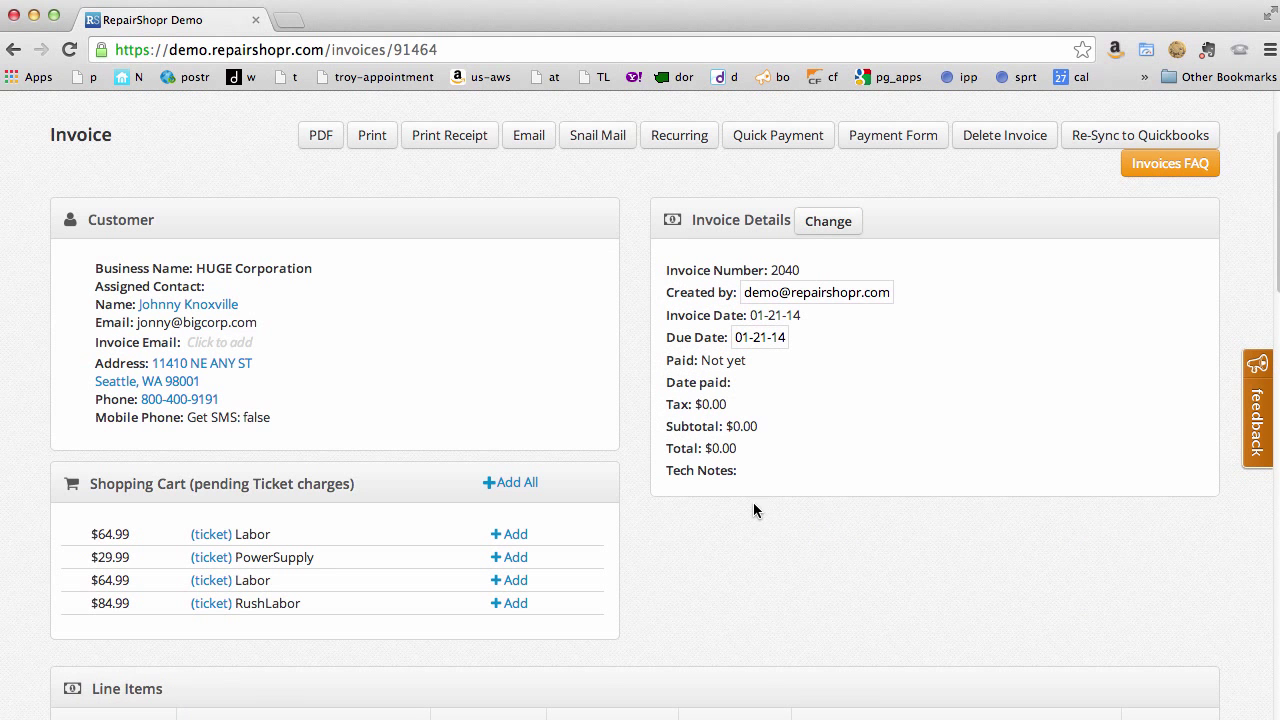
{"action": "left_click", "coordinate": [1001, 147]}
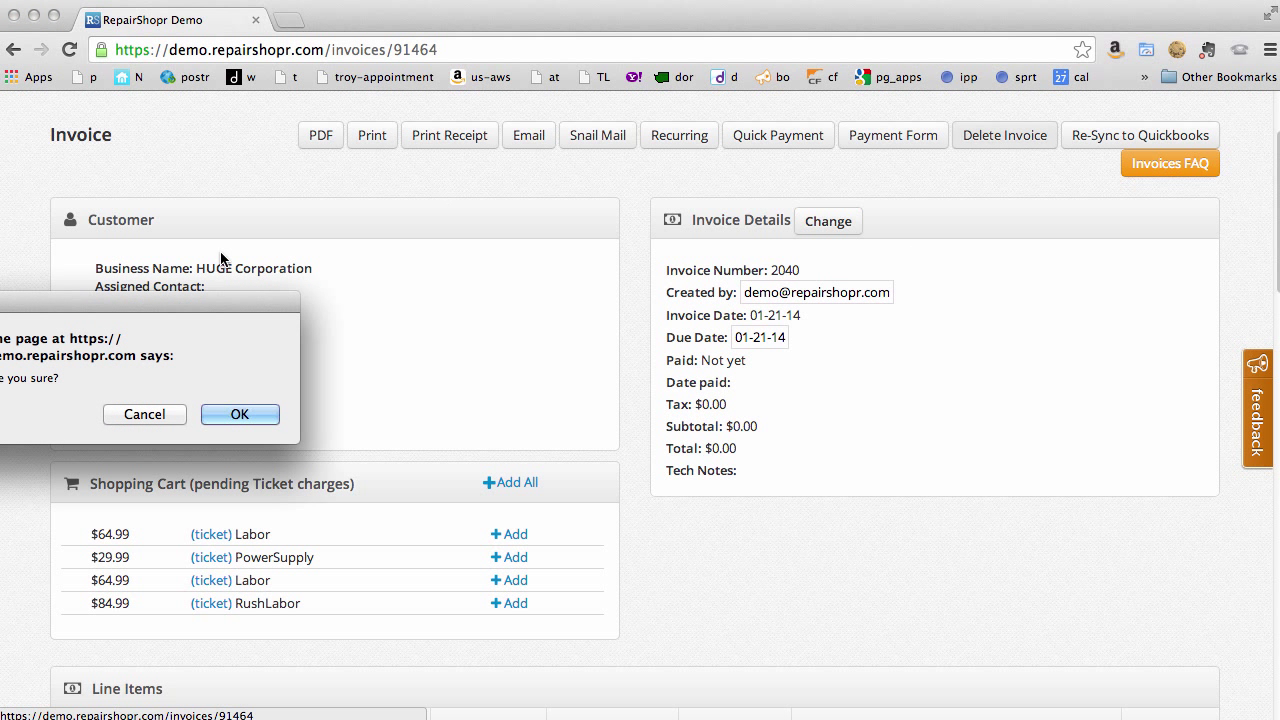
{"action": "left_click", "coordinate": [244, 412]}
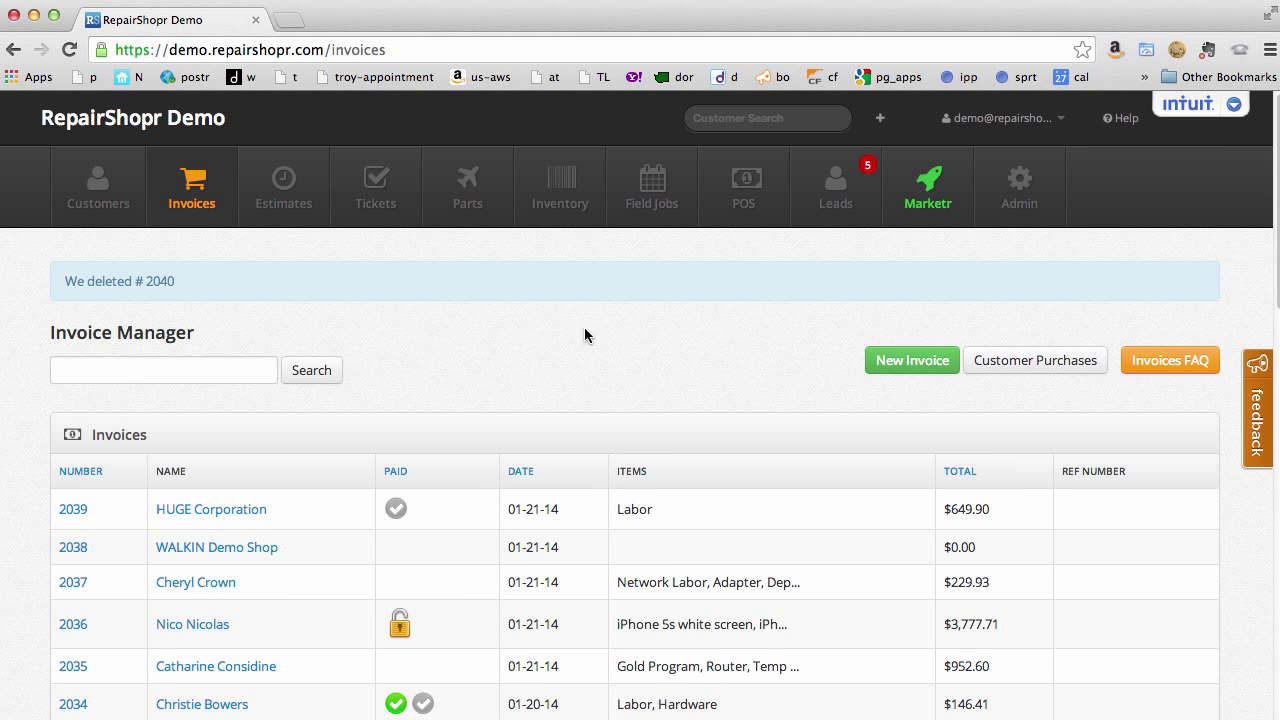
{"action": "left_click", "coordinate": [1020, 192]}
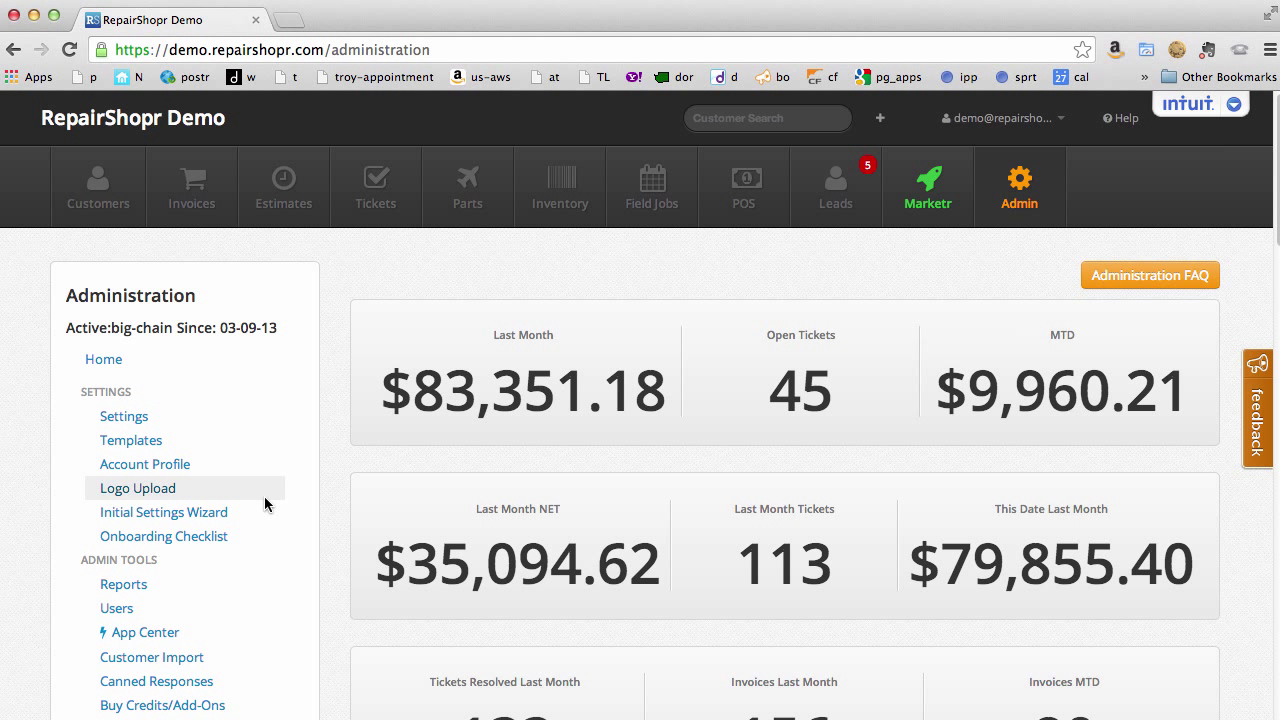
Step: Open Recurring Invoices from the admin sidebar and start a New Template
{"action": "scroll", "coordinate": [178, 658], "scroll_direction": "down", "scroll_amount": 1}
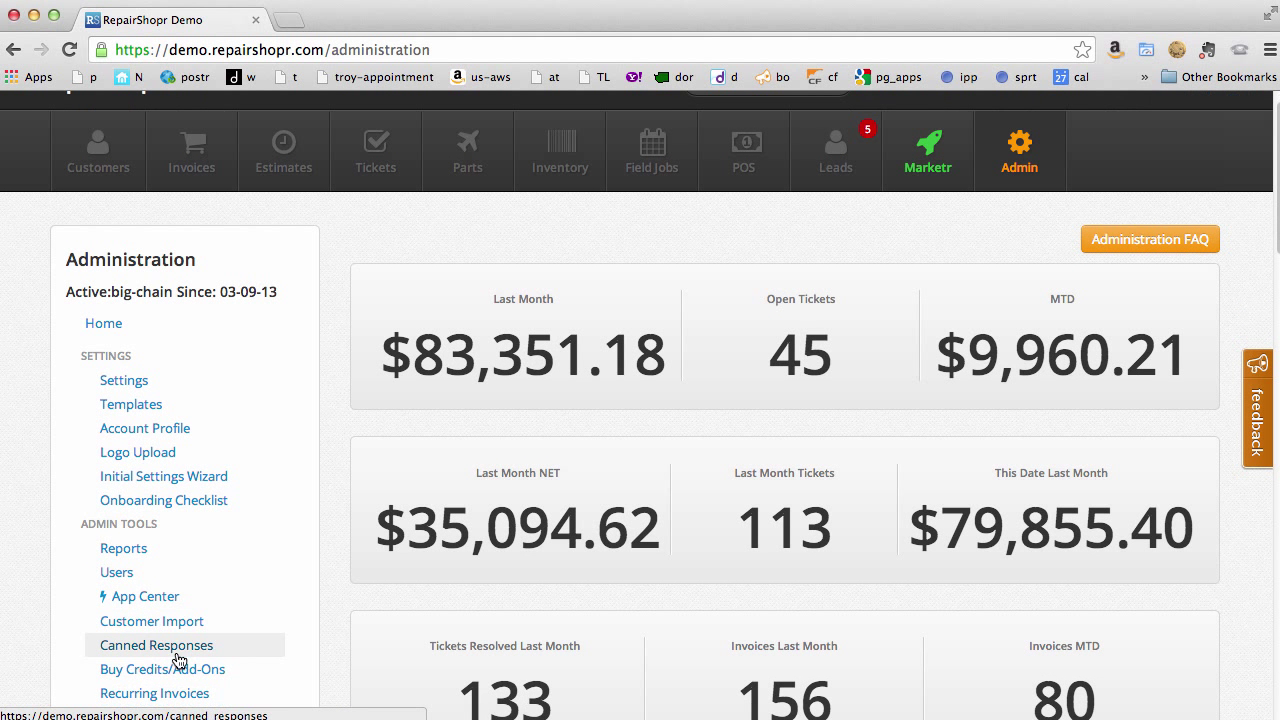
{"action": "left_click", "coordinate": [166, 694]}
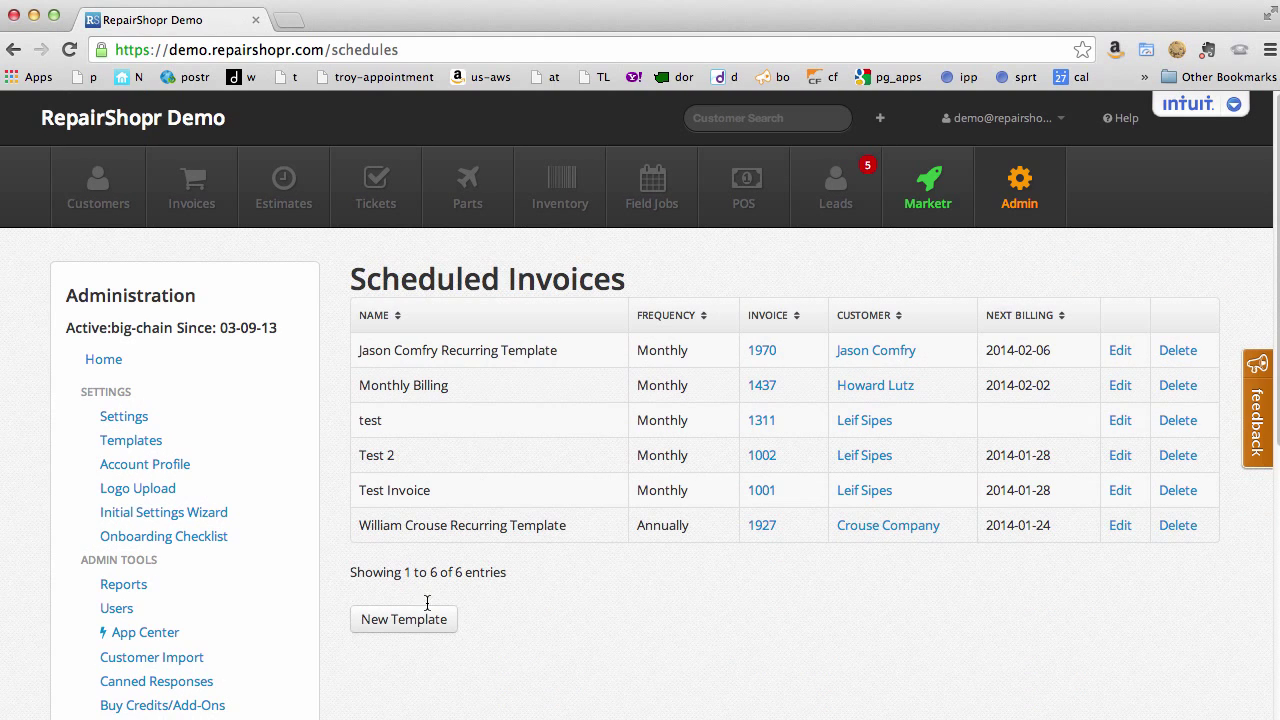
{"action": "left_click", "coordinate": [403, 618]}
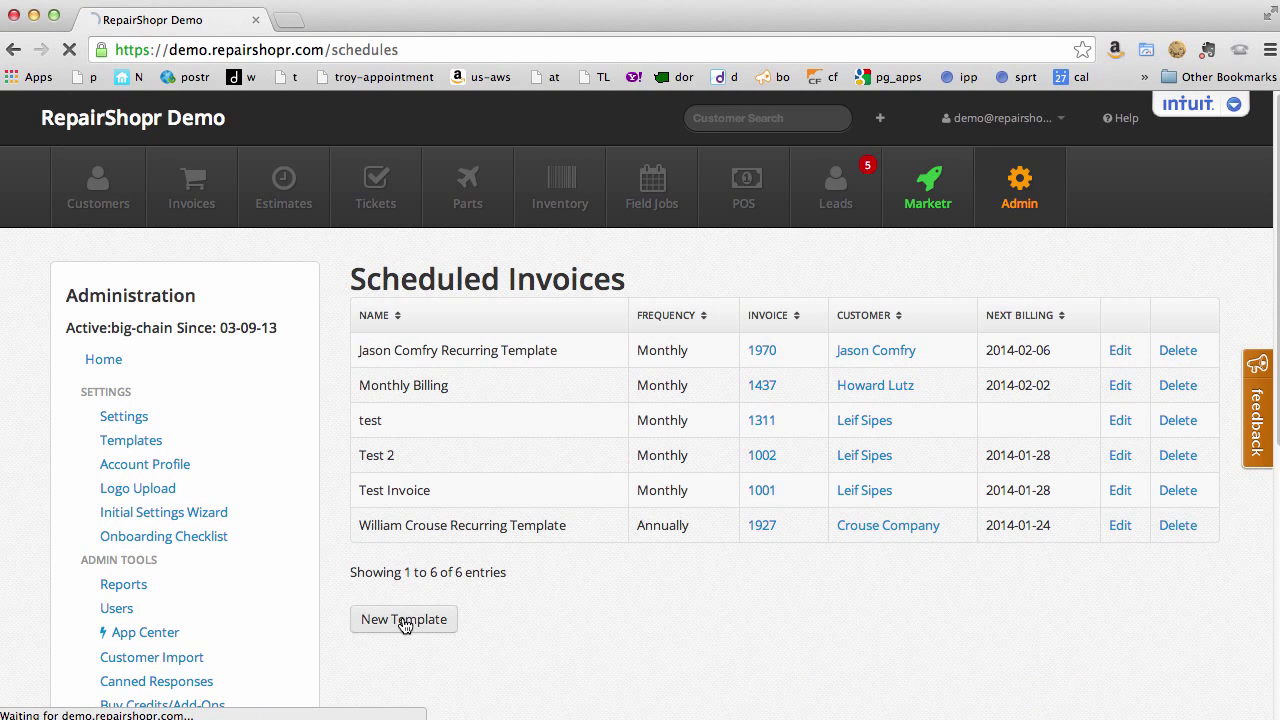
Step: Select HUGE Corporation as the customer and start a recurring invoice template for it
{"action": "left_click", "coordinate": [432, 335]}
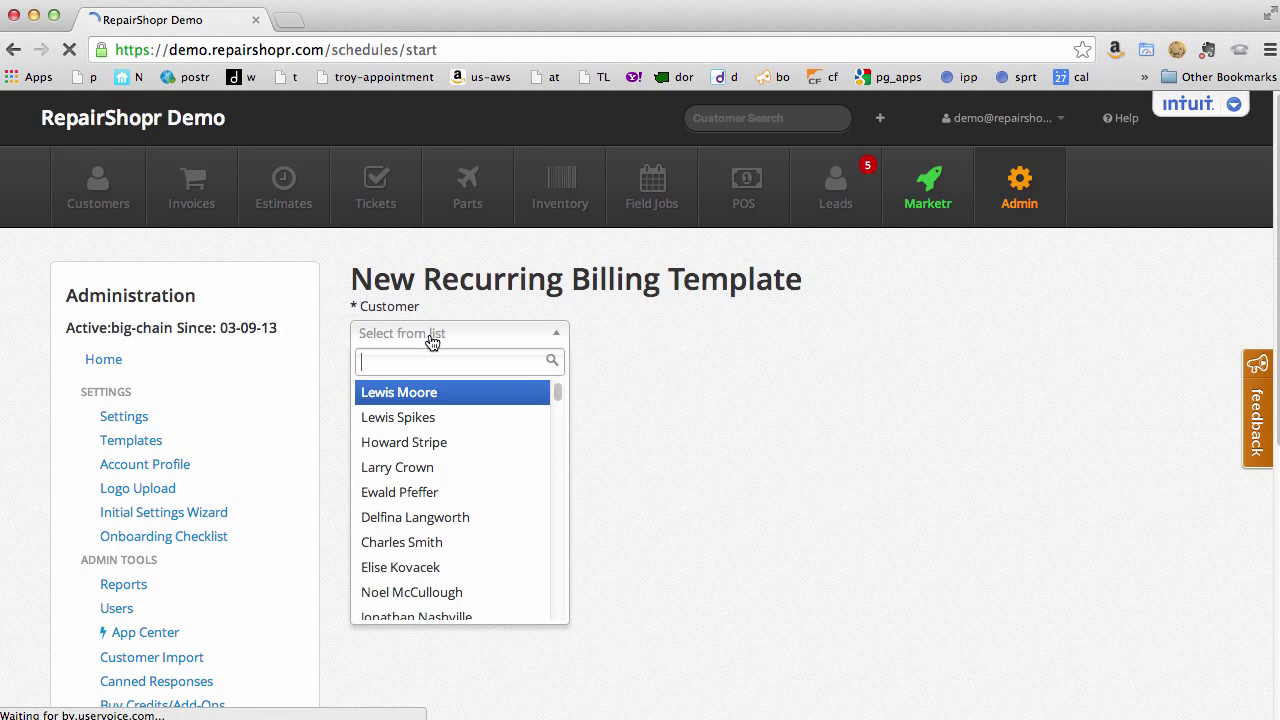
{"action": "type", "text": "kno"}
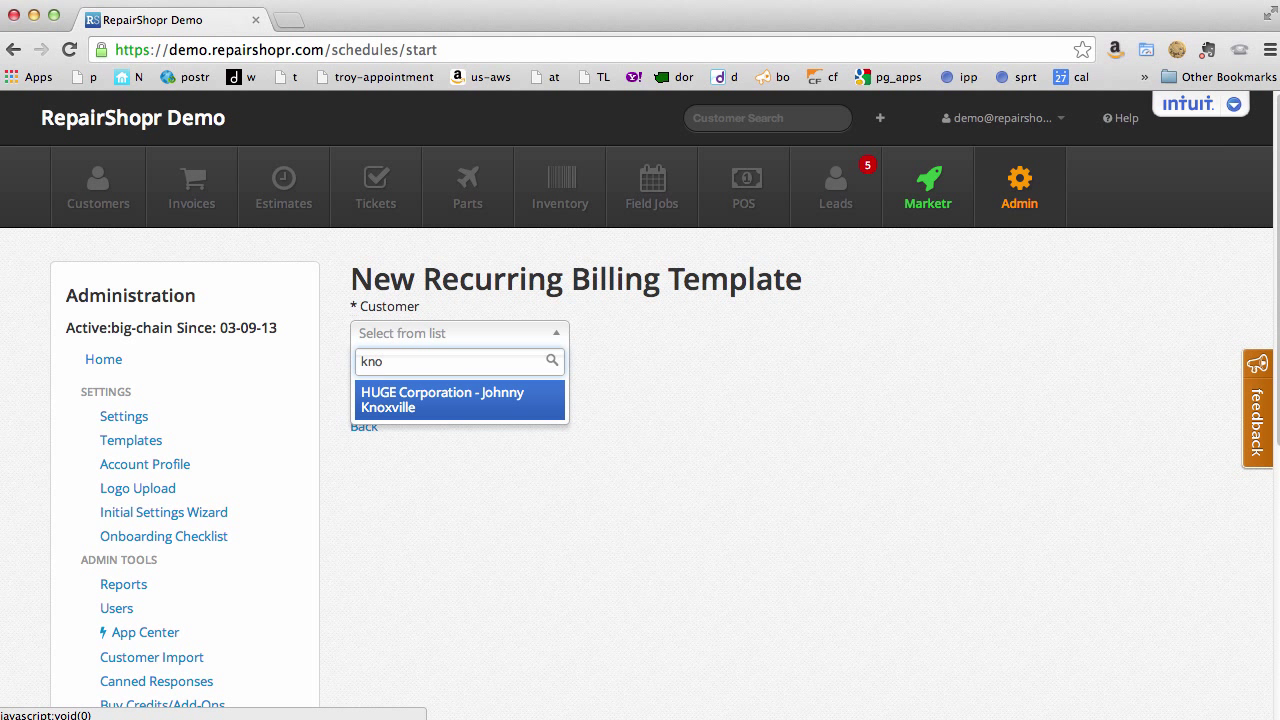
{"action": "left_click", "coordinate": [447, 396]}
{"action": "left_click", "coordinate": [414, 374]}
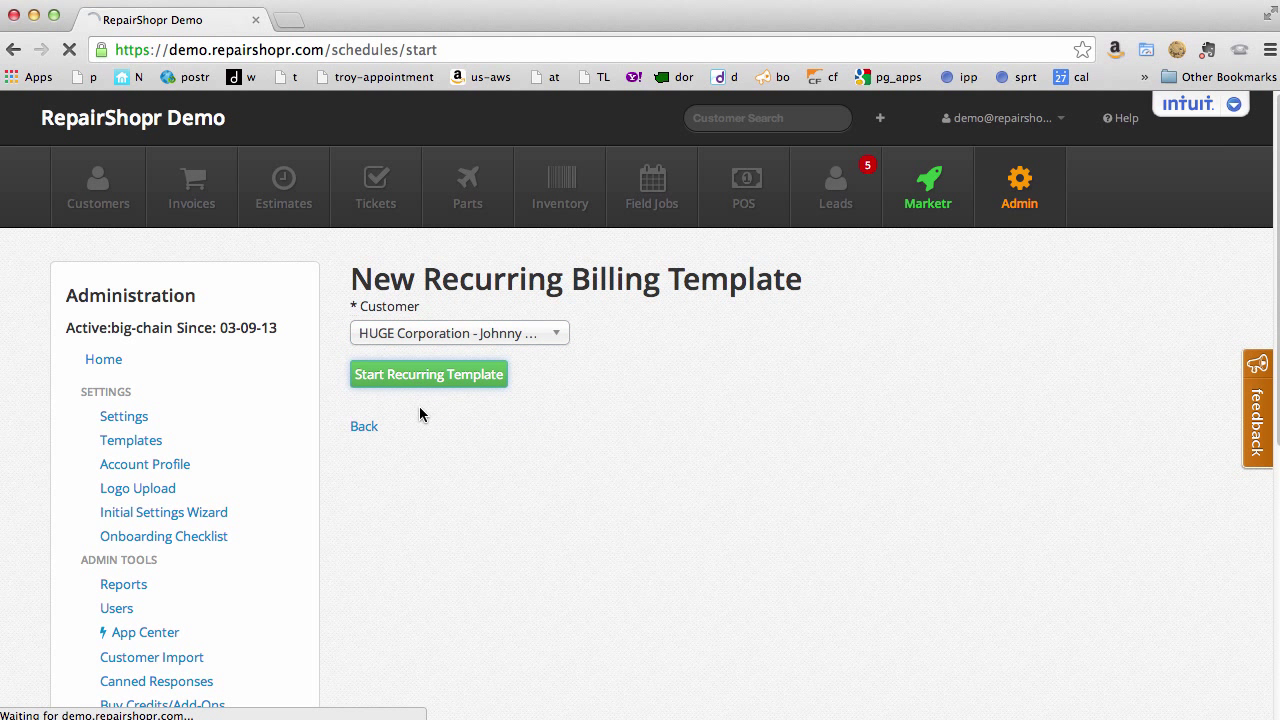
Step: Name the template 'Monthly Service', billed Monthly, starting January 31
{"action": "type", "text": "Monthly Service"}
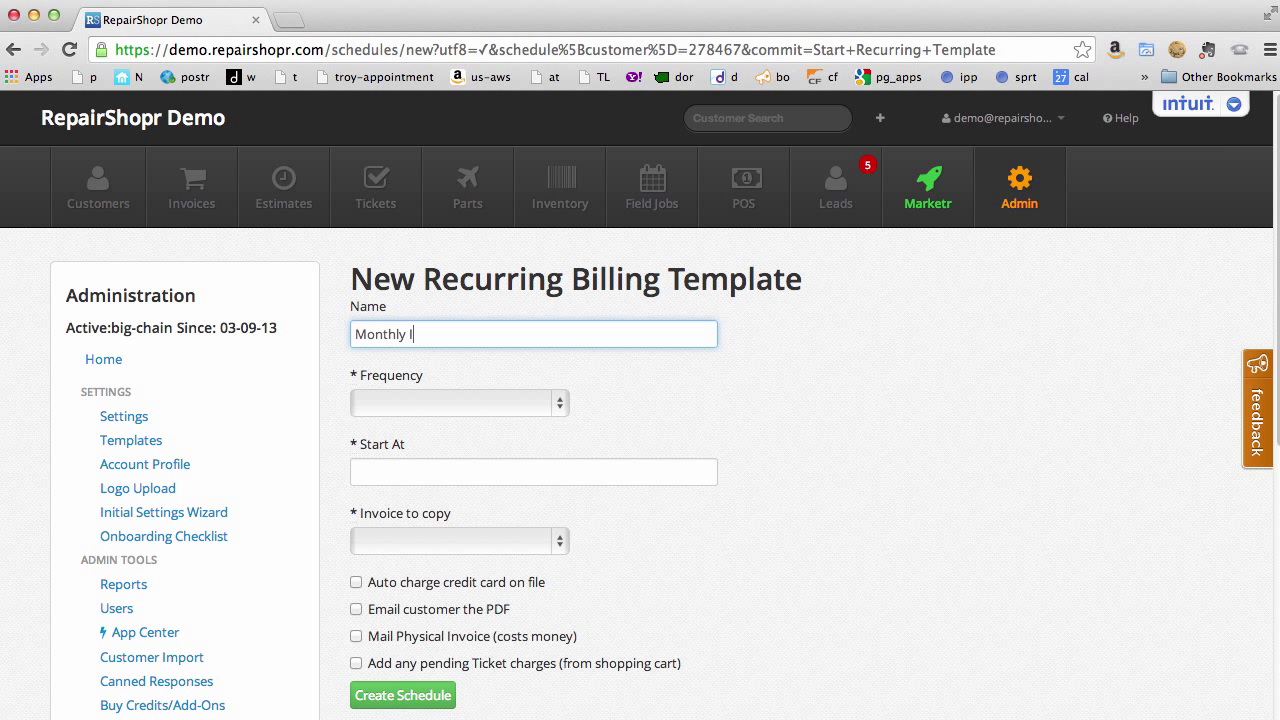
{"action": "left_click", "coordinate": [443, 403]}
{"action": "left_click", "coordinate": [445, 418]}
{"action": "left_click", "coordinate": [426, 468]}
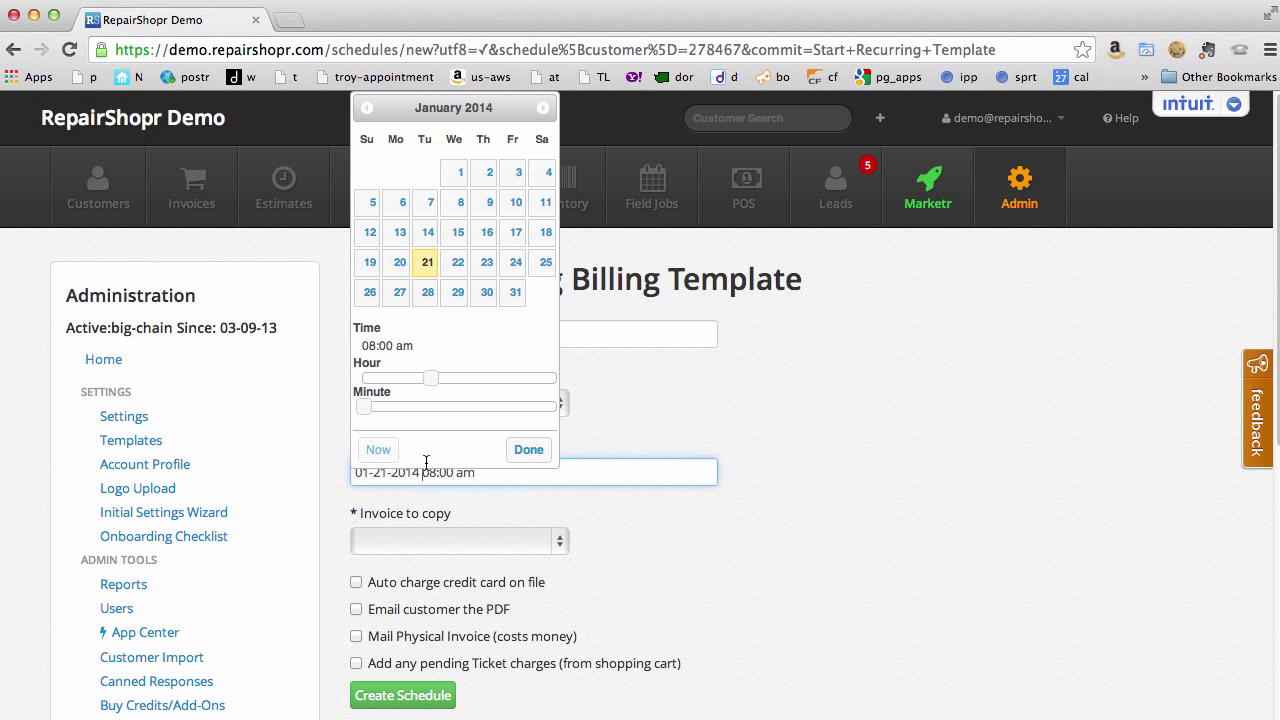
{"action": "left_click", "coordinate": [515, 293]}
{"action": "left_click", "coordinate": [528, 452]}
Step: Copy invoice 2039 each time, email the customer the PDF, and create the schedule
{"action": "left_click", "coordinate": [476, 541]}
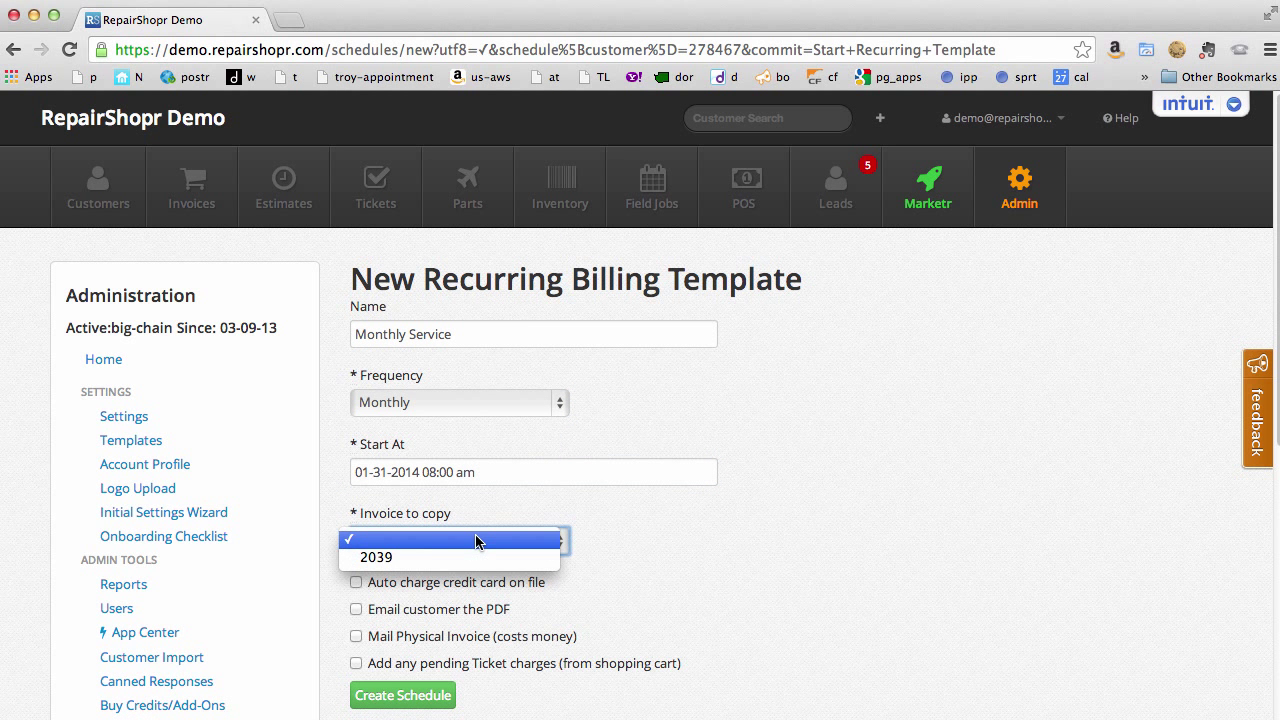
{"action": "left_click", "coordinate": [430, 557]}
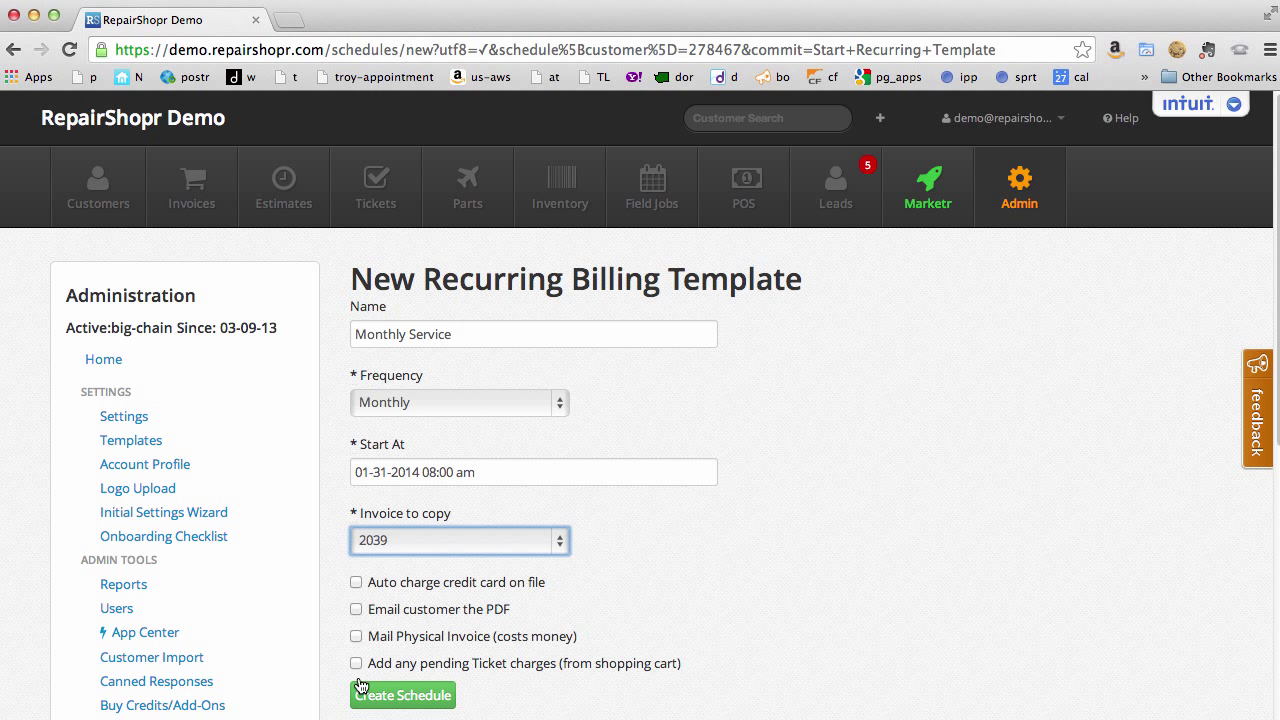
{"action": "scroll", "coordinate": [345, 570], "scroll_direction": "down", "scroll_amount": 1}
{"action": "left_click", "coordinate": [356, 601]}
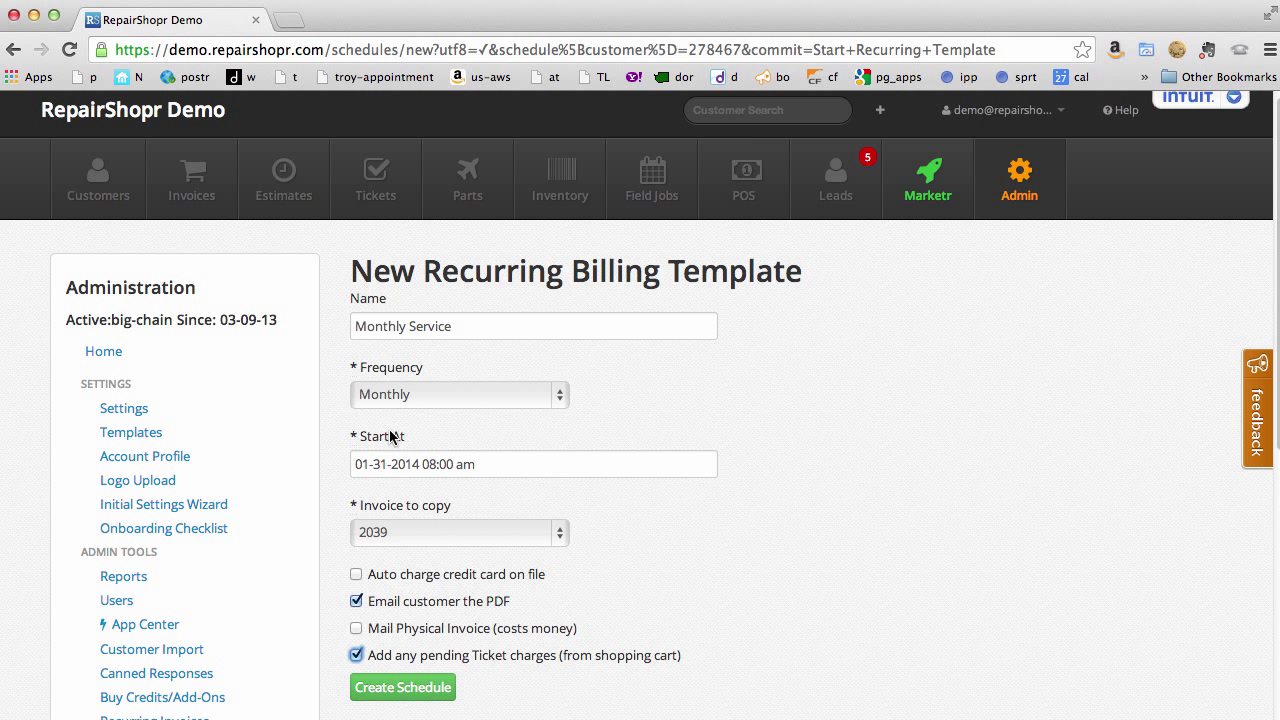
{"action": "left_click", "coordinate": [398, 688]}
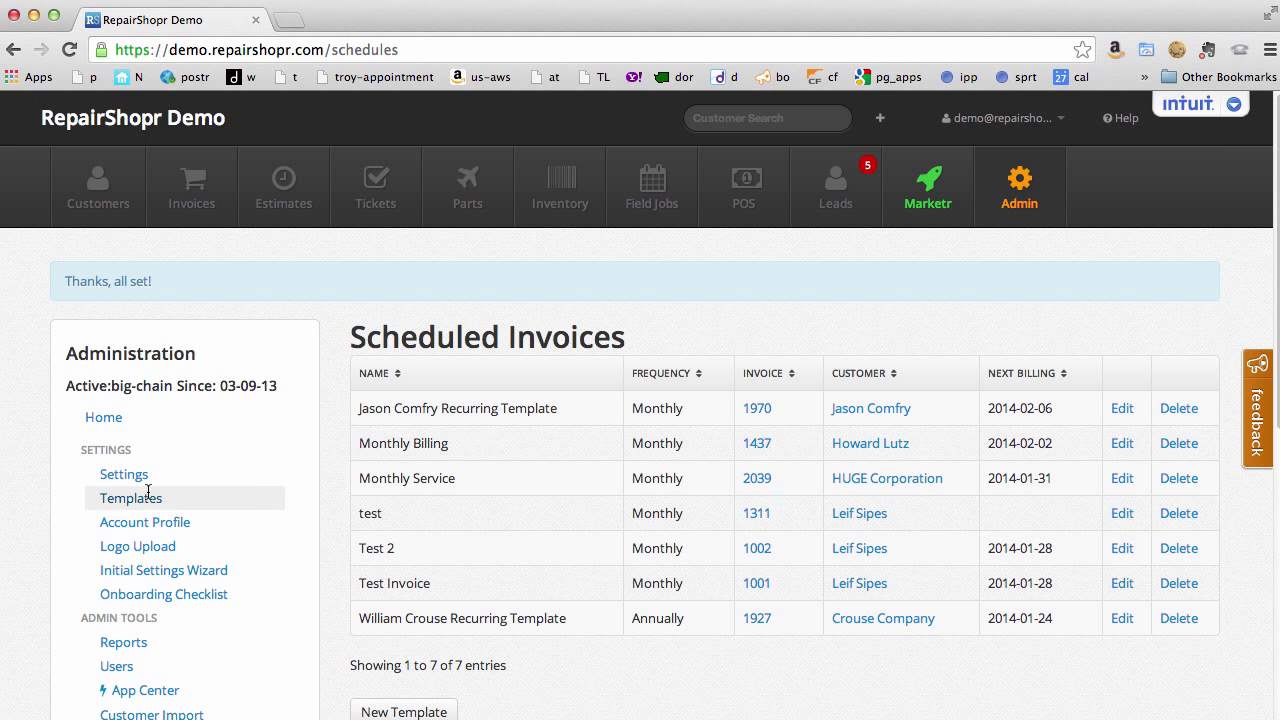
Step: Open the Pending Ticket Charges Report from the Reports area
{"action": "left_click", "coordinate": [123, 644]}
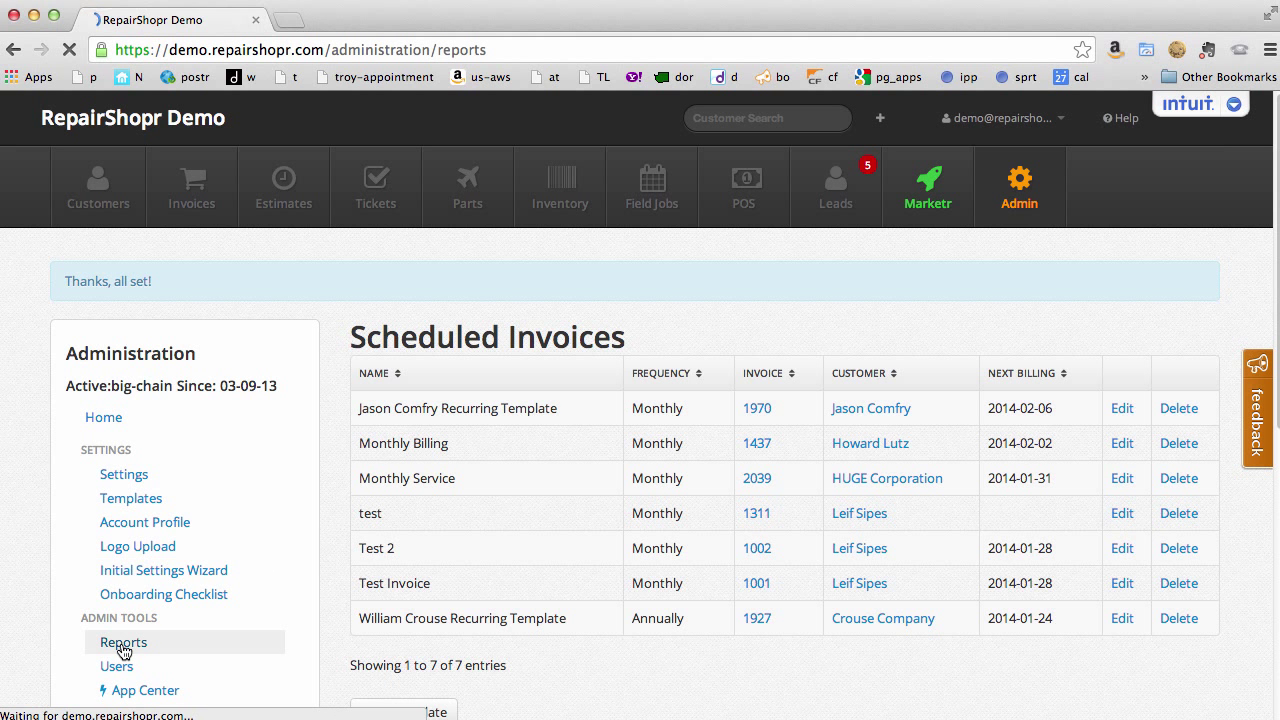
{"action": "scroll", "coordinate": [372, 440], "scroll_direction": "down", "scroll_amount": 1}
{"action": "scroll", "coordinate": [372, 440], "scroll_direction": "down", "scroll_amount": 5}
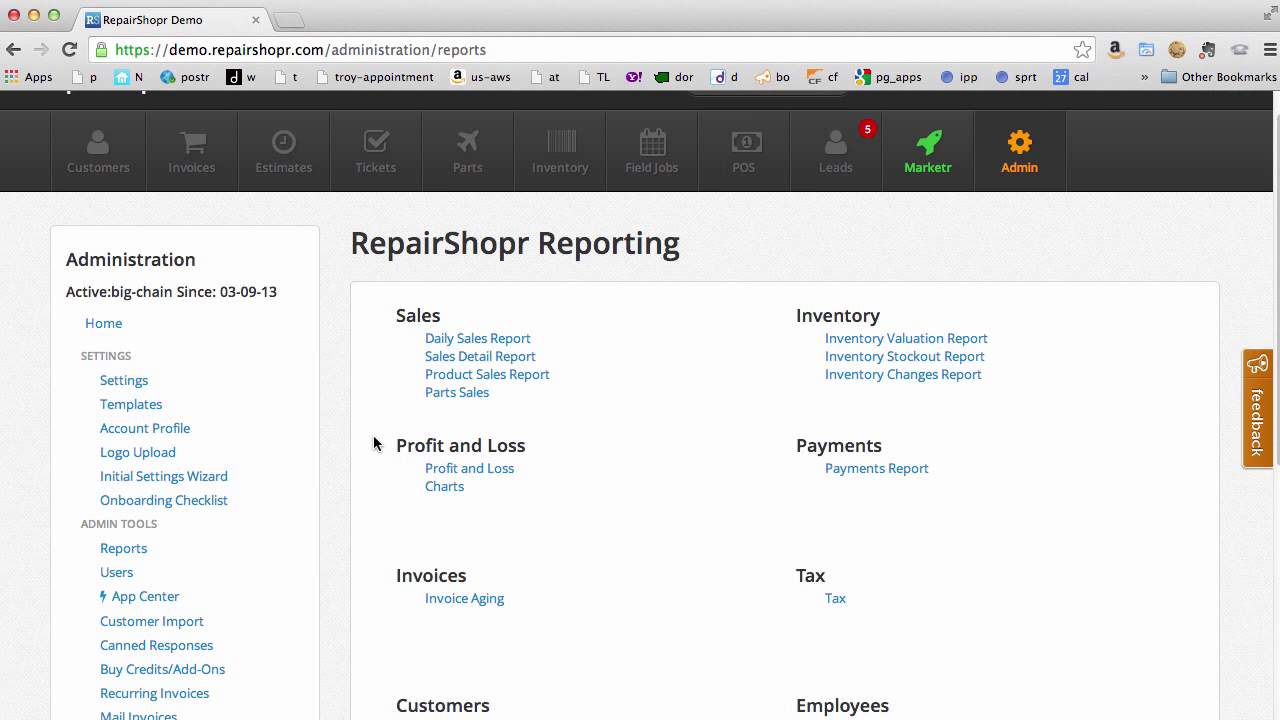
{"action": "scroll", "coordinate": [384, 420], "scroll_direction": "down", "scroll_amount": 3}
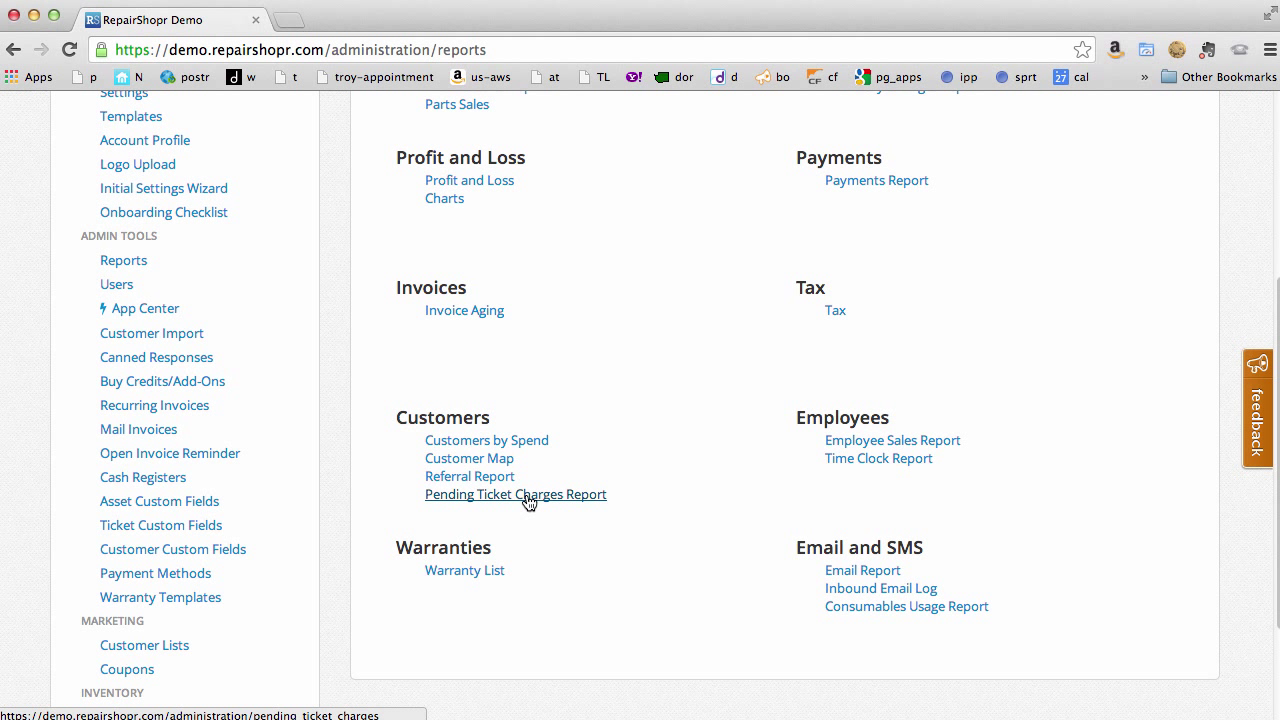
{"action": "left_click", "coordinate": [528, 497]}
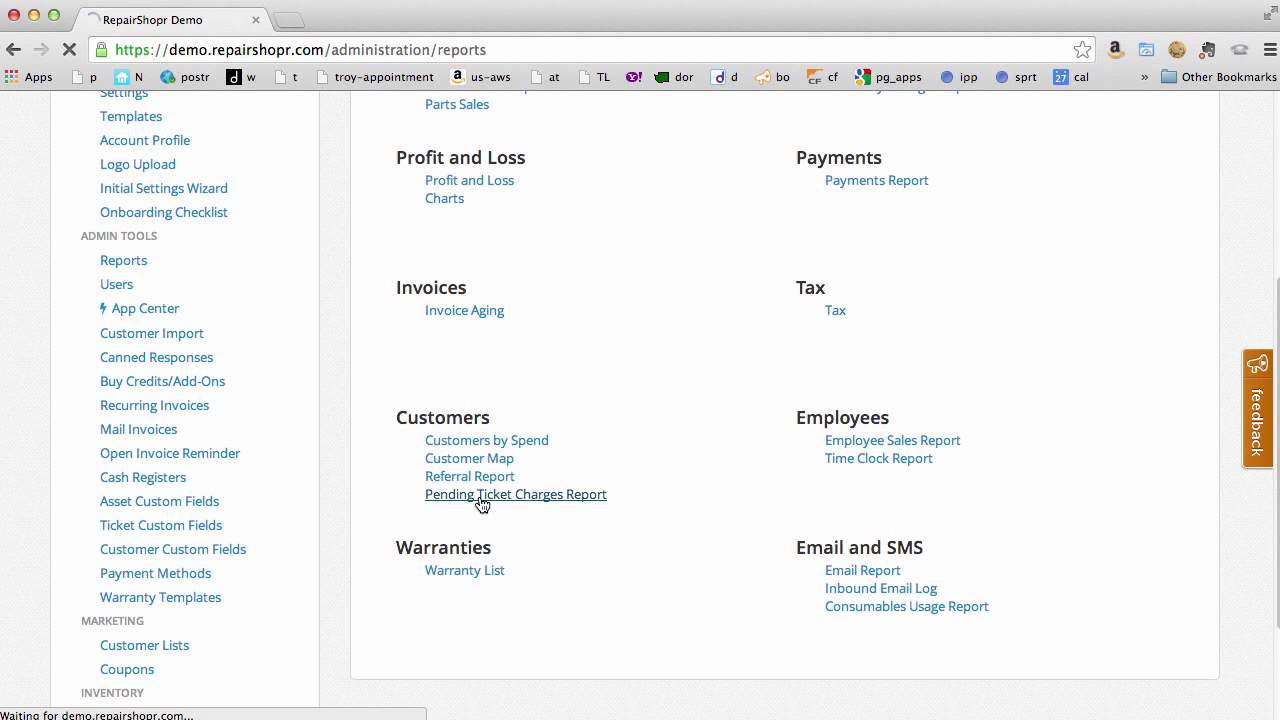
Step: Review the pending charges, open ticket 2406, then go to HUGE Corporation's customer record
{"action": "scroll", "coordinate": [695, 484], "scroll_direction": "down", "scroll_amount": 2}
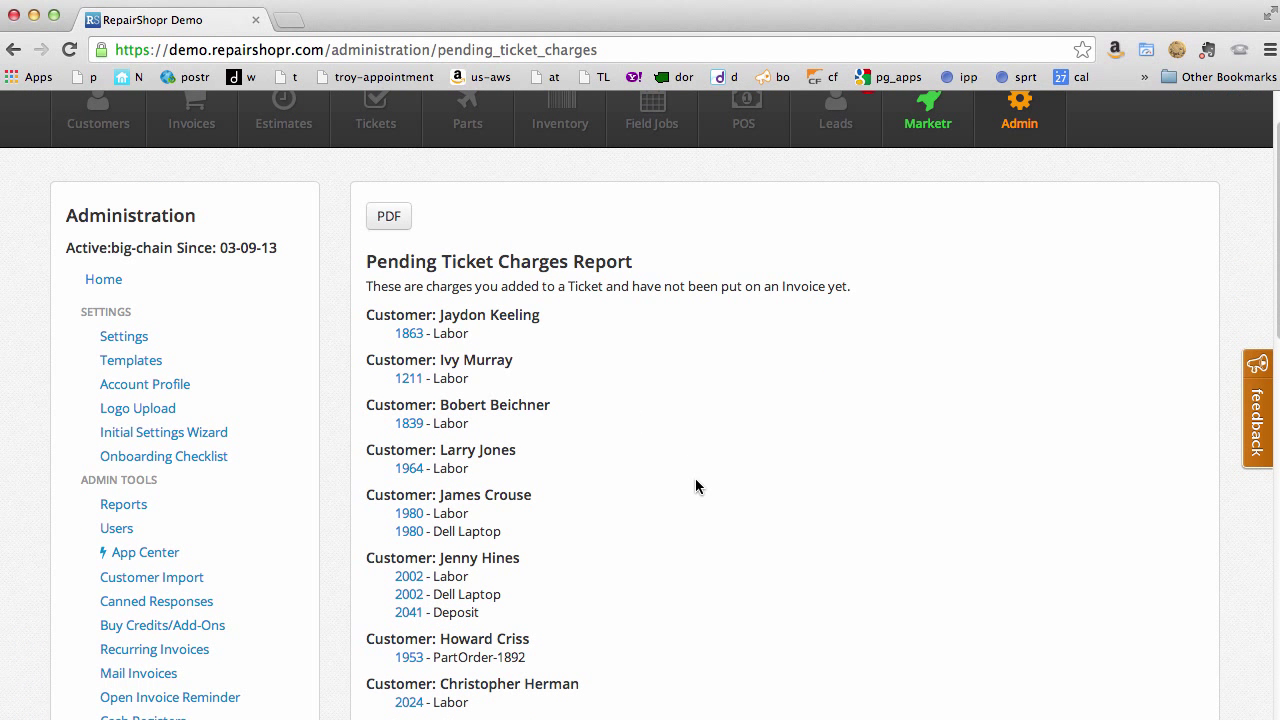
{"action": "scroll", "coordinate": [484, 588], "scroll_direction": "down", "scroll_amount": 5}
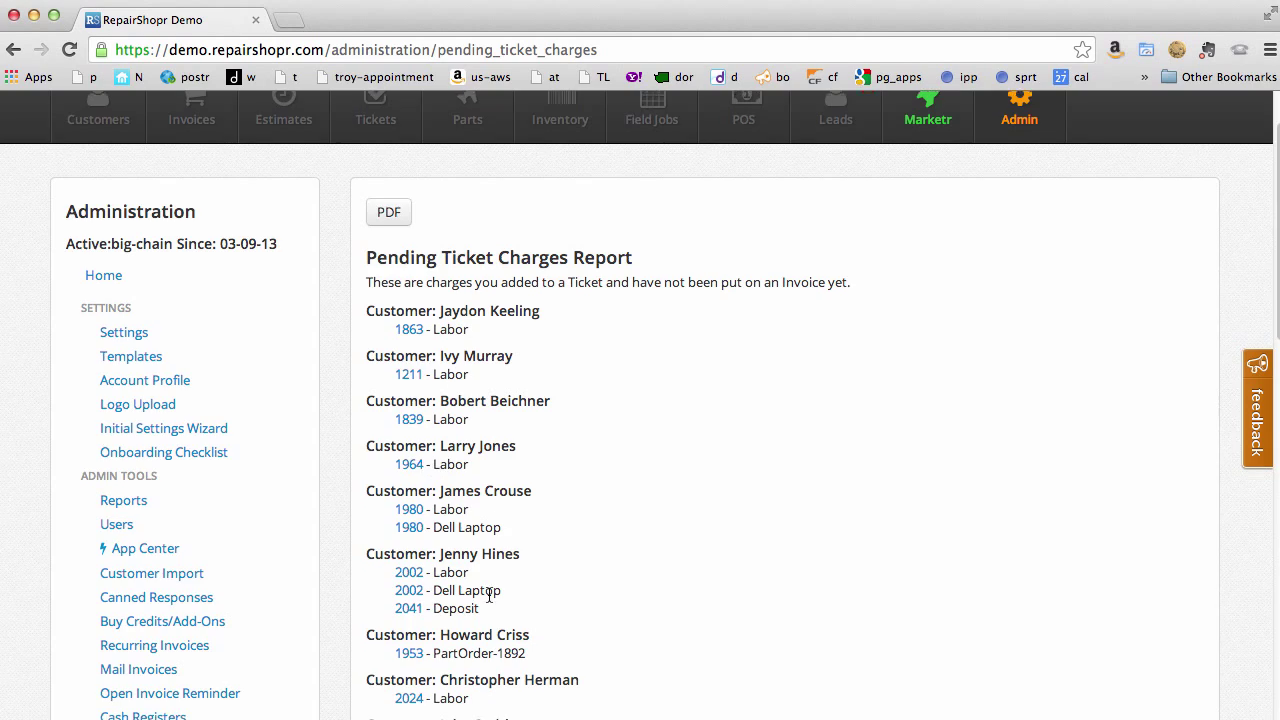
{"action": "scroll", "coordinate": [500, 588], "scroll_direction": "down", "scroll_amount": 15}
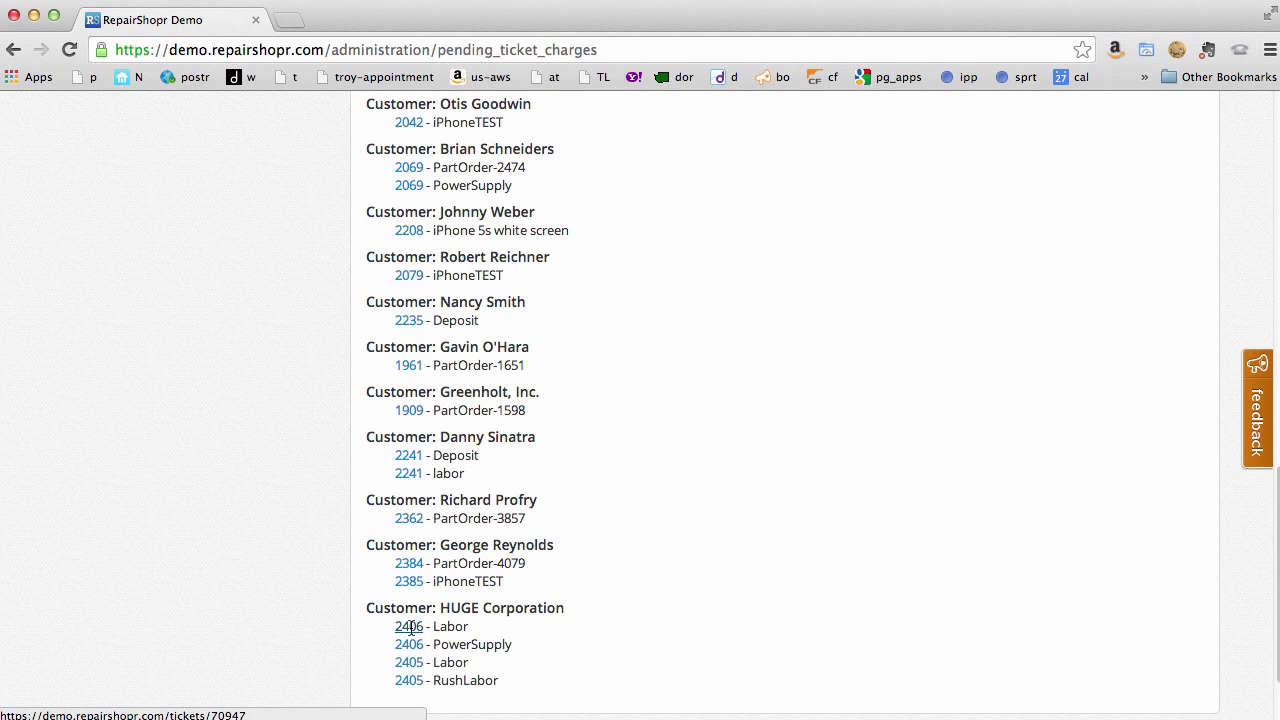
{"action": "left_click", "coordinate": [410, 628]}
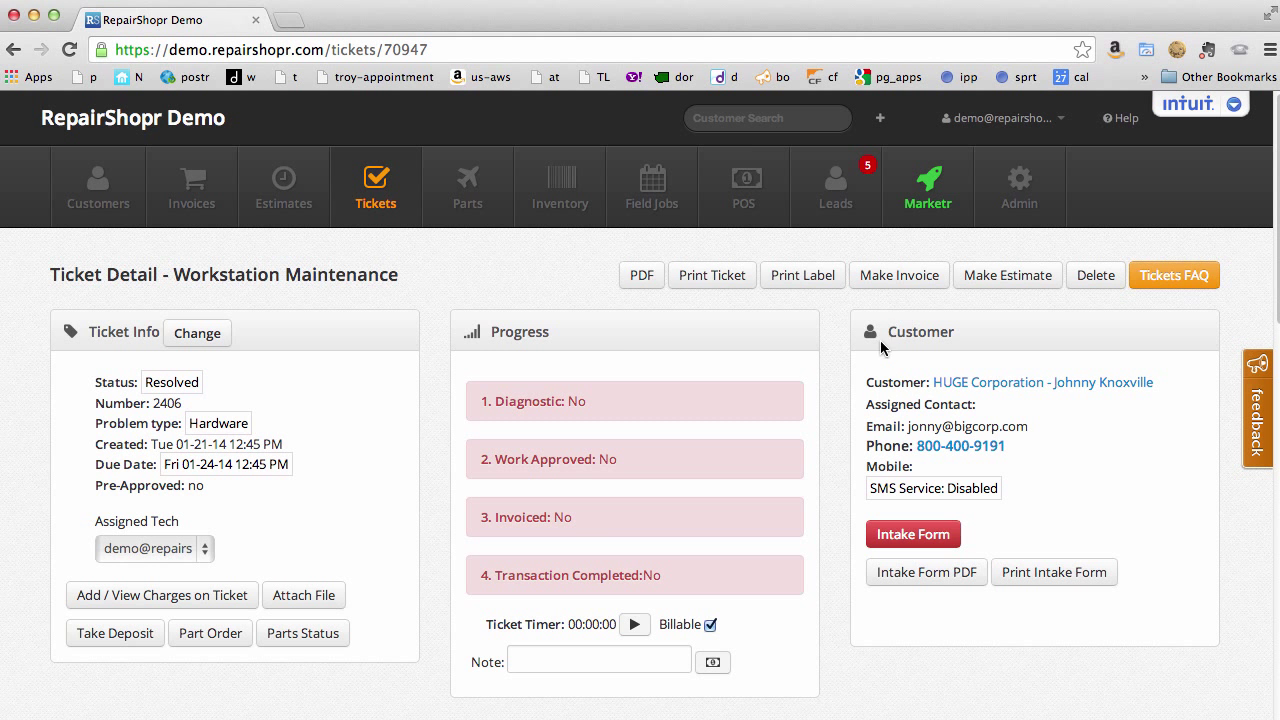
{"action": "left_click", "coordinate": [990, 388]}
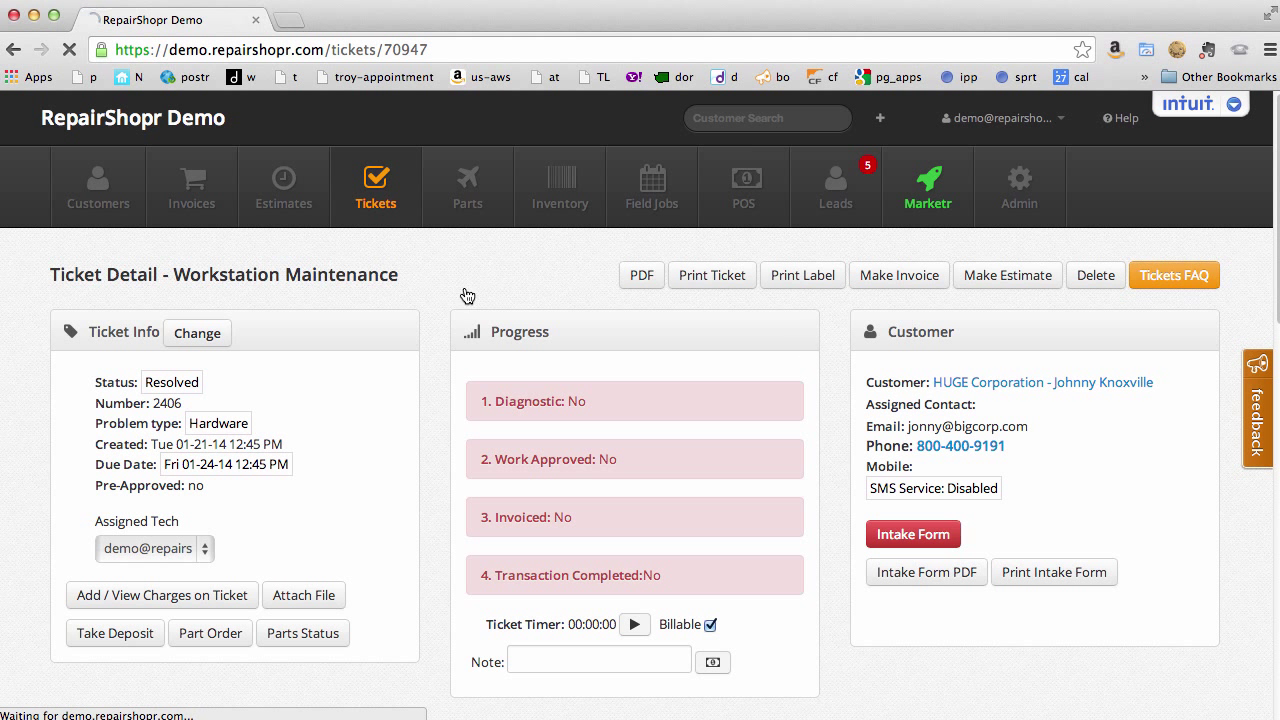